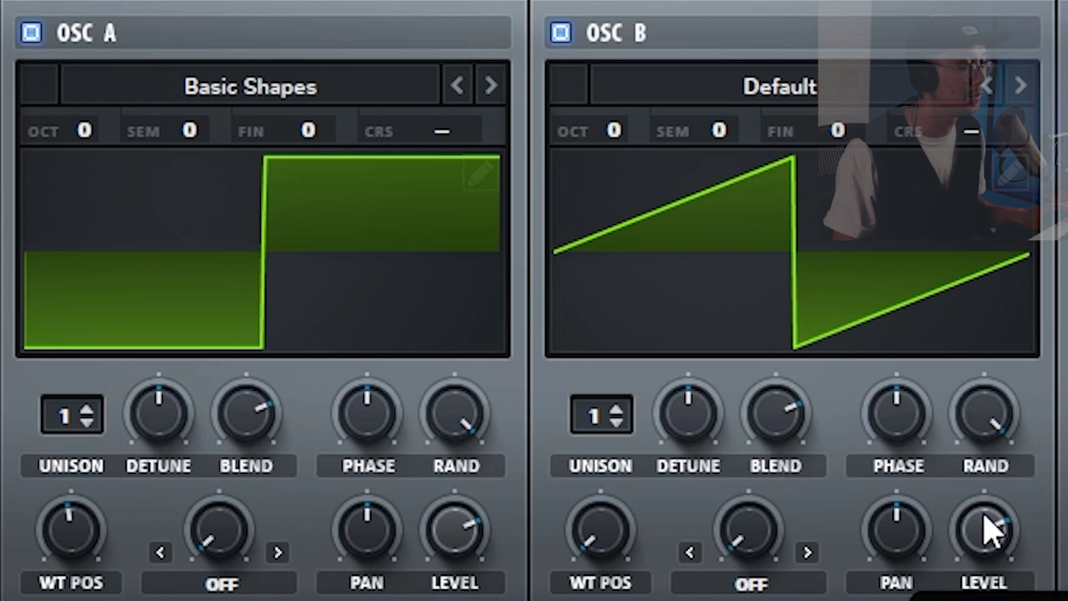
# Step: Load the Basic Shapes wavetable into oscillator B and set oscillator A's warp to FM (From B) at slightly under half amount
pyautogui.click(776, 103)
pyautogui.moveTo(765, 138)
pyautogui.click(940, 310)
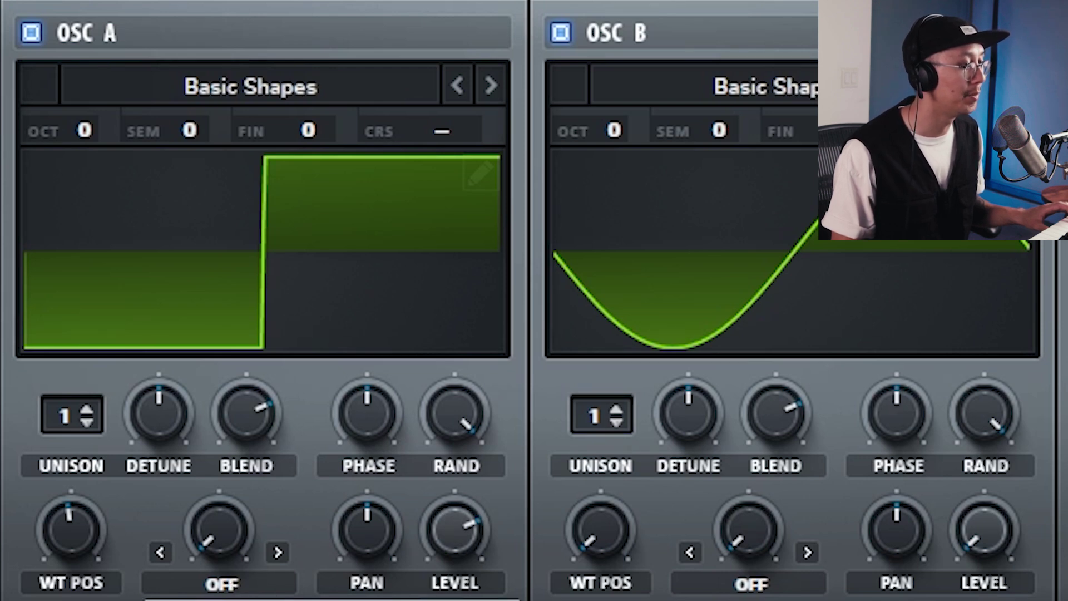
pyautogui.click(222, 595)
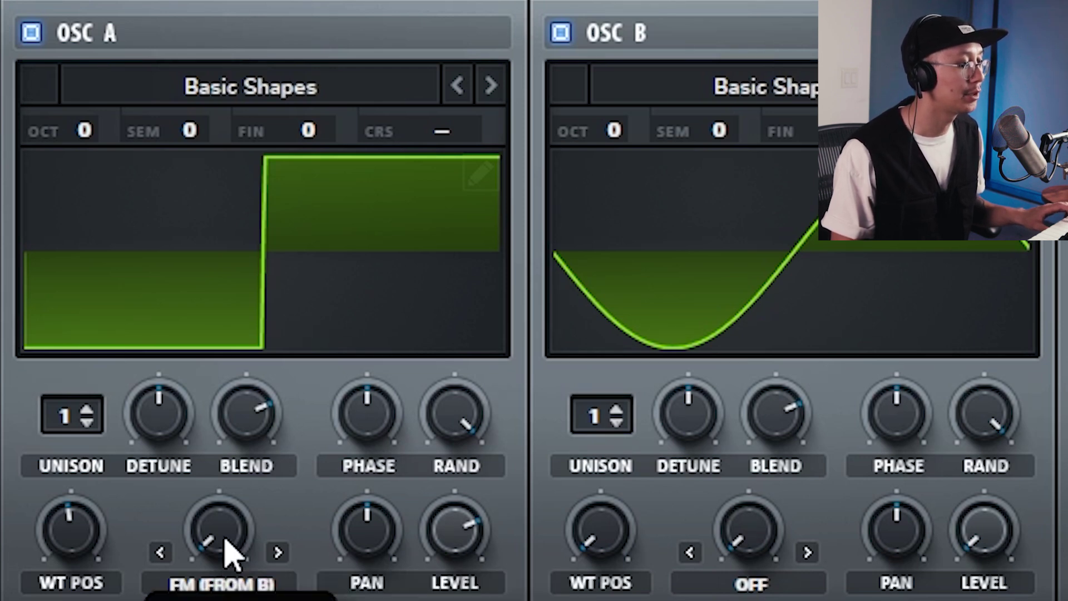
pyautogui.moveTo(231, 550); pyautogui.dragTo(220, 353)
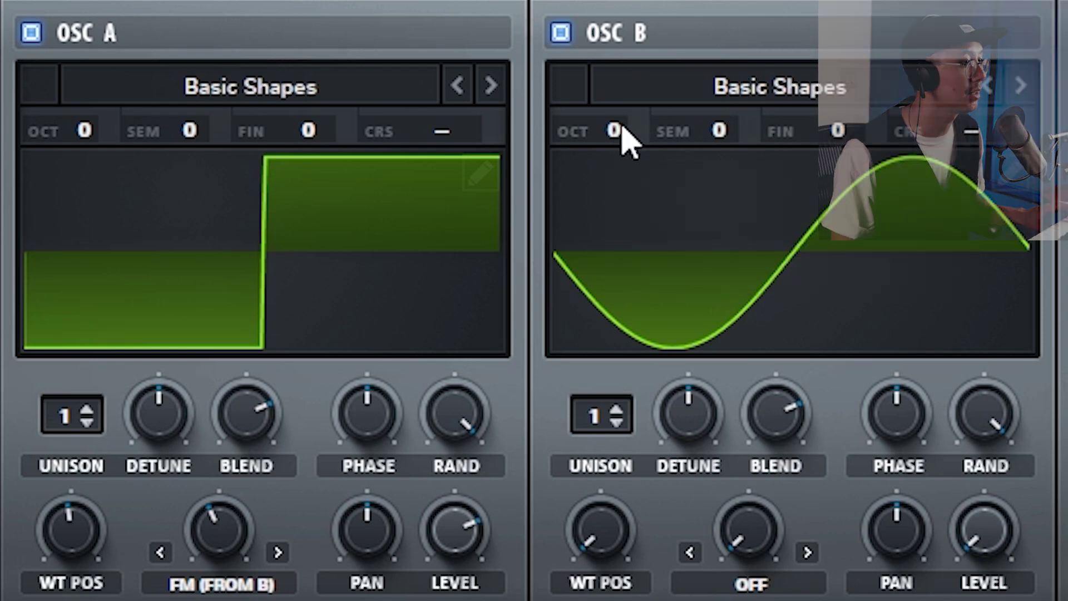
# Step: Raise oscillator B's octave to +2 and increase the number of unison voices on oscillator A
pyautogui.moveTo(620, 127); pyautogui.dragTo(625, 5)
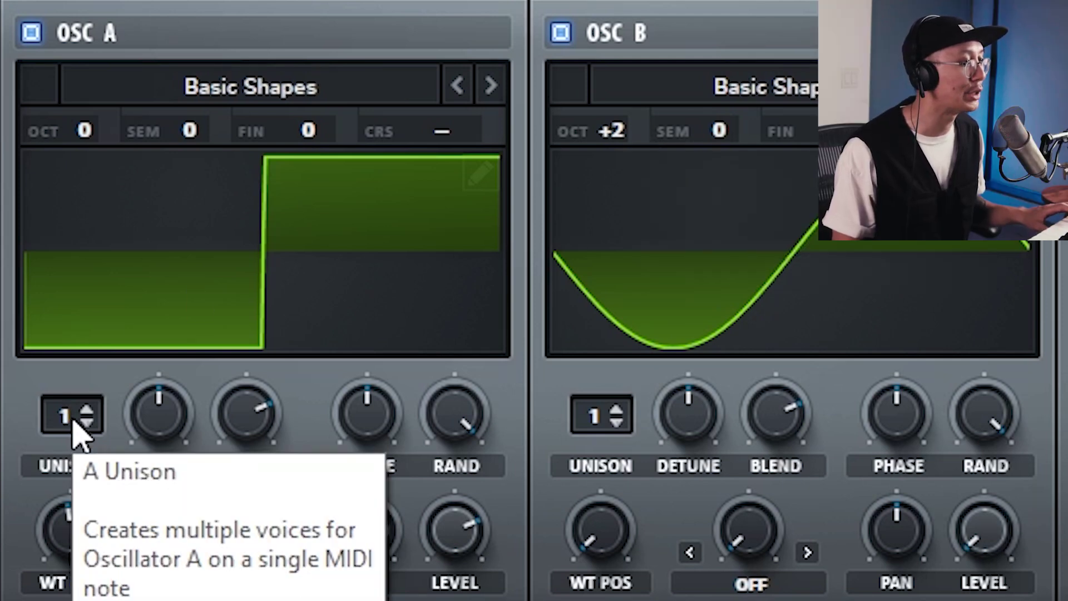
pyautogui.moveTo(76, 423); pyautogui.dragTo(73, 265)
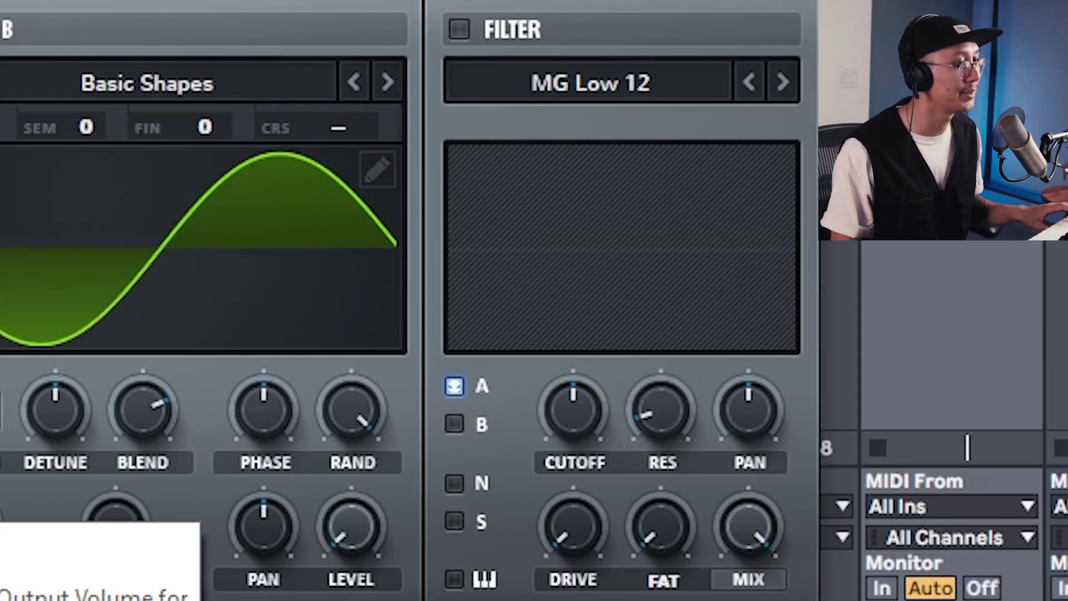
# Step: Enable the filter and set its type to MG Low 24
pyautogui.click(459, 30)
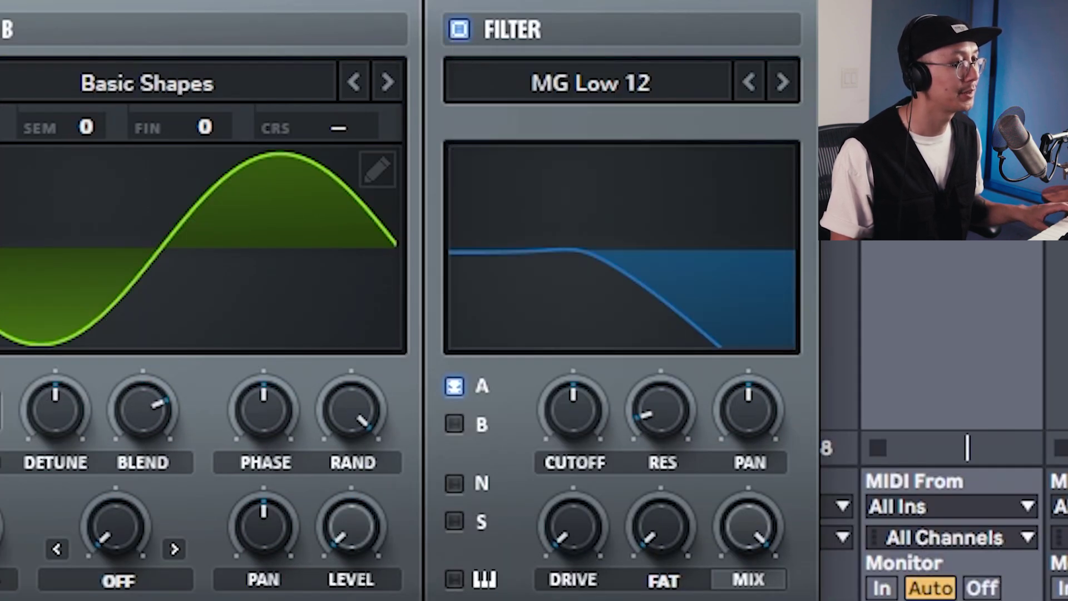
pyautogui.click(622, 89)
pyautogui.moveTo(612, 126)
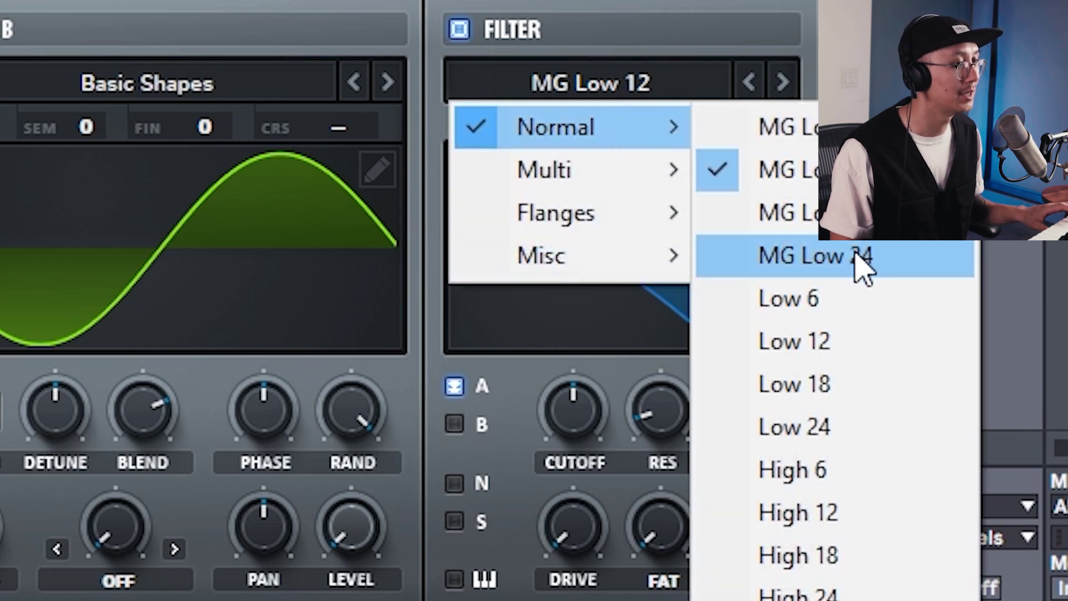
pyautogui.click(862, 269)
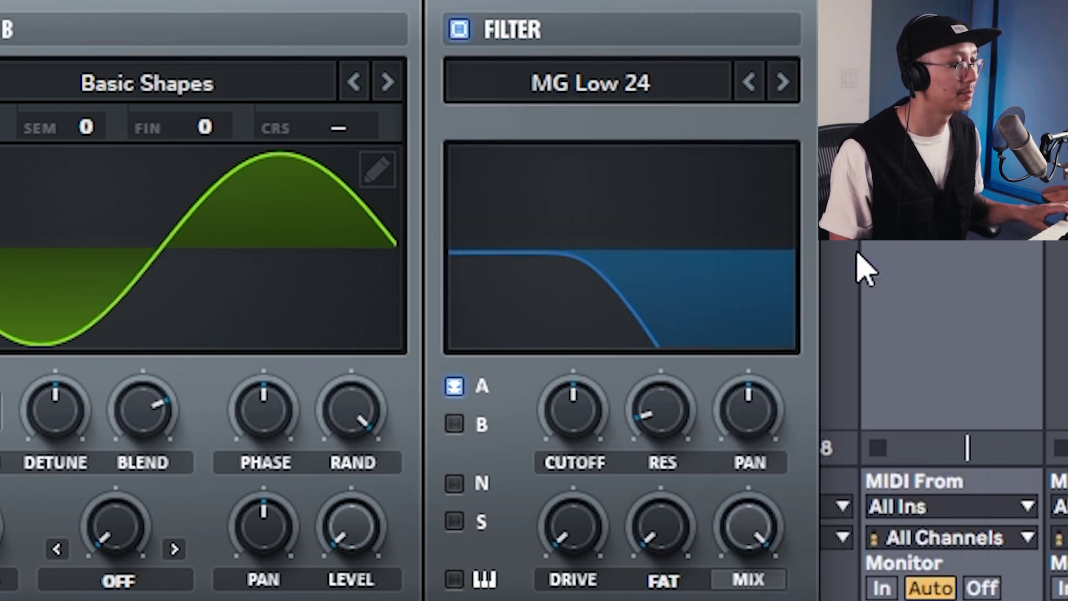
# Step: Sweep the filter cutoff up to 22050 Hz and bring it back down to slightly below mid-range
pyautogui.scroll(5, 572, 429)
pyautogui.click(583, 426)
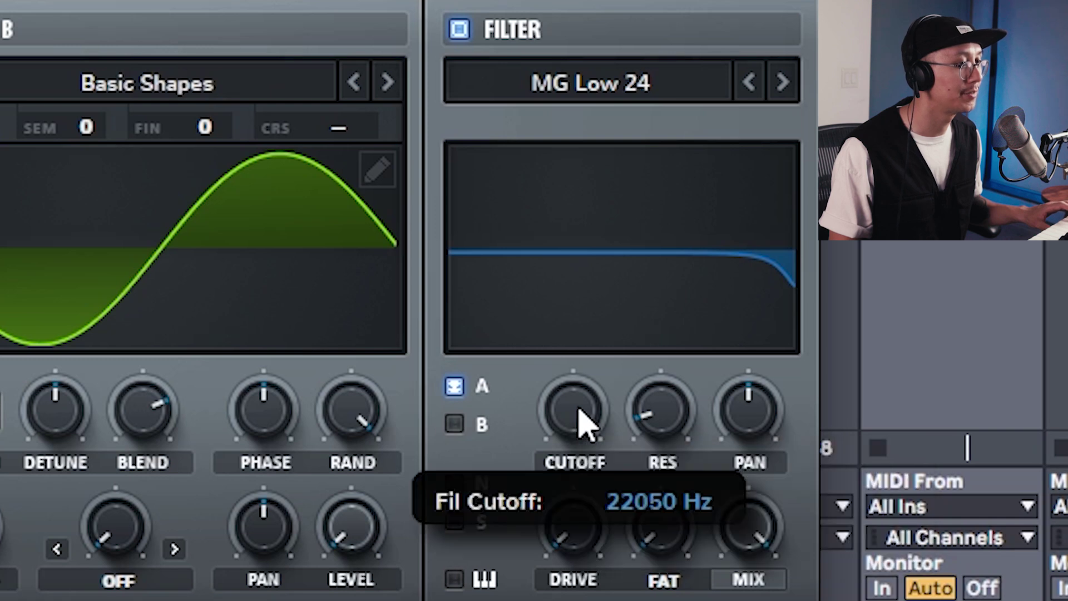
pyautogui.moveTo(580, 412); pyautogui.dragTo(592, 600)
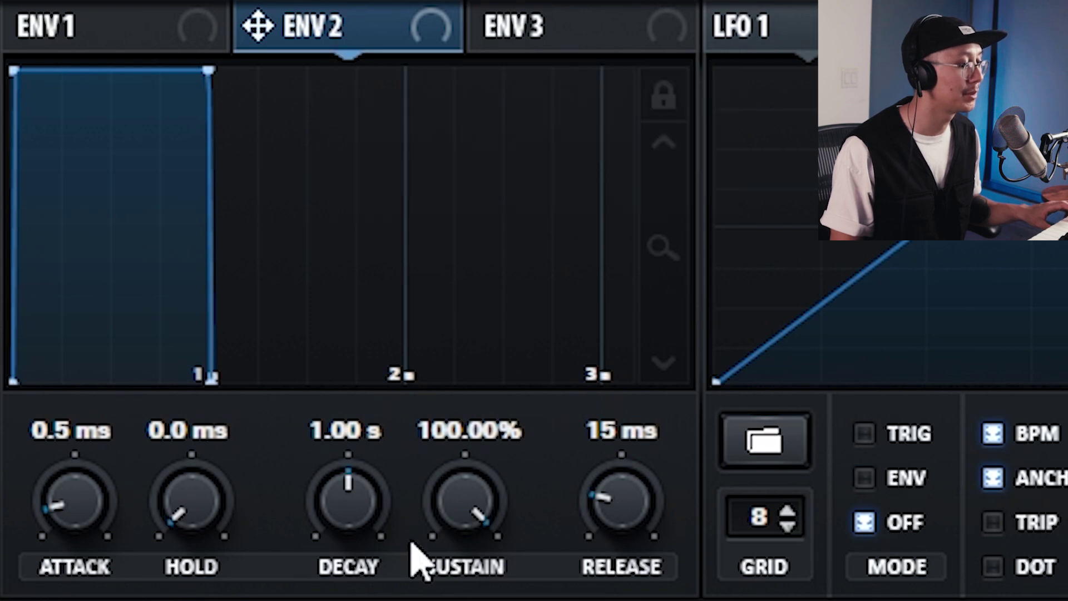
# Step: Shape Env 2 with a sustain of 0.00% and a decay time of 1/8 note
pyautogui.moveTo(464, 506); pyautogui.dragTo(460, 598)
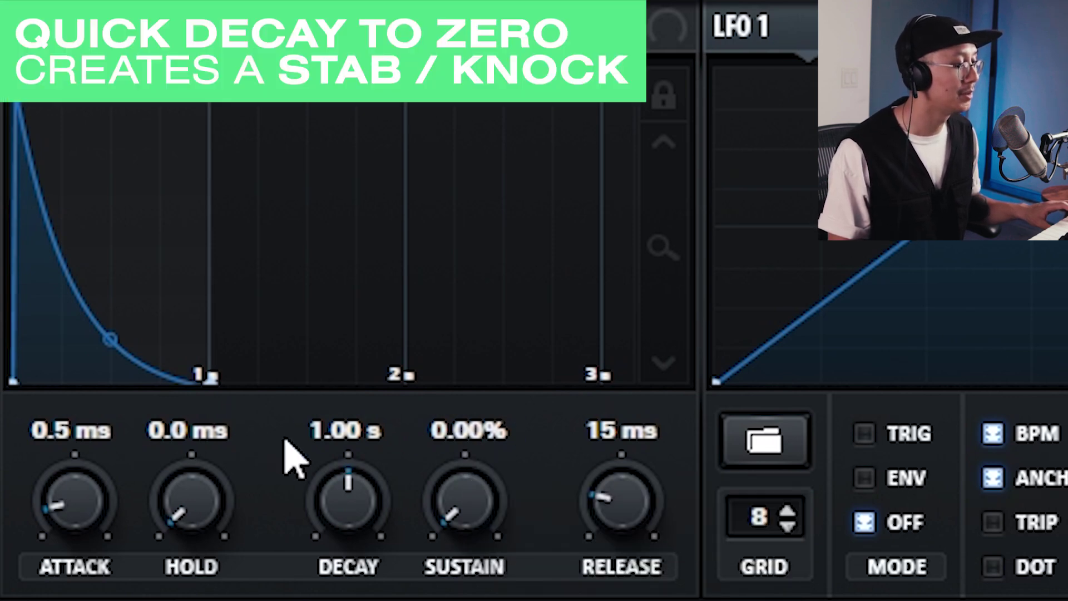
pyautogui.doubleClick(350, 445)
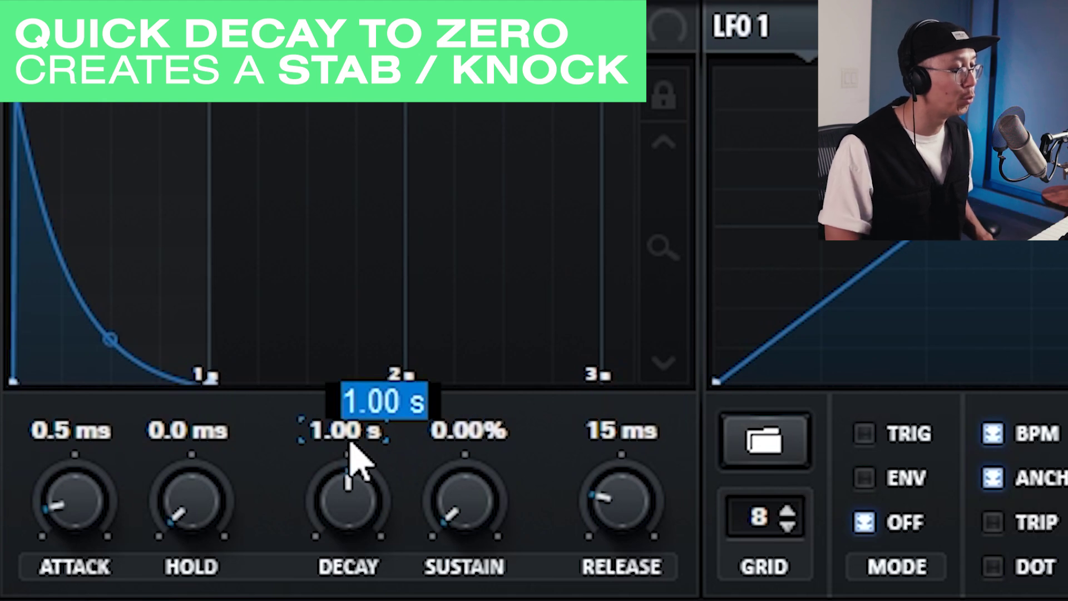
pyautogui.write('1/')
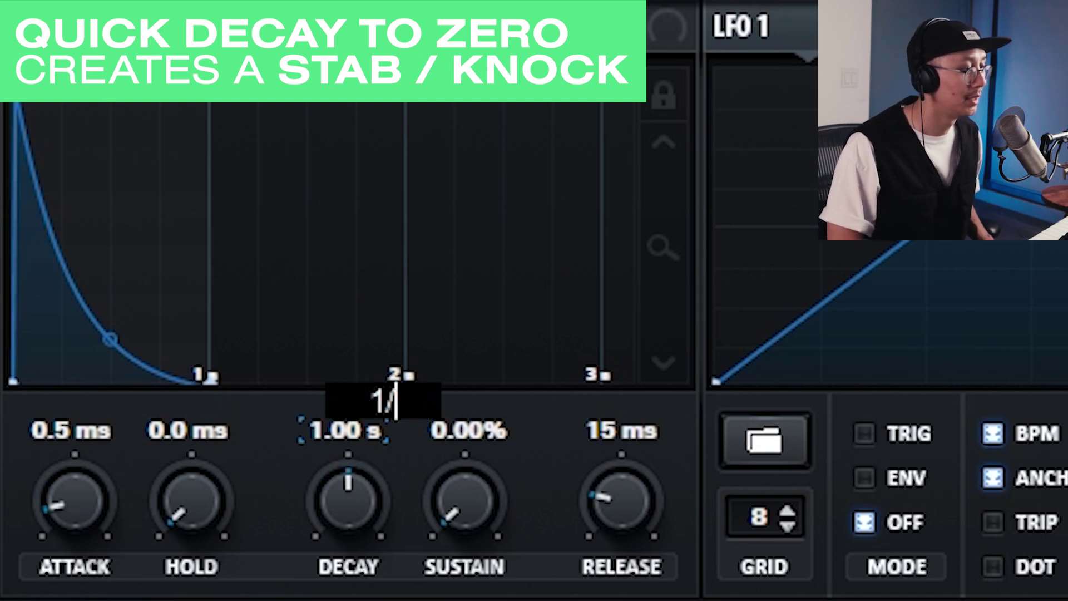
pyautogui.write('8')
pyautogui.press('Return')
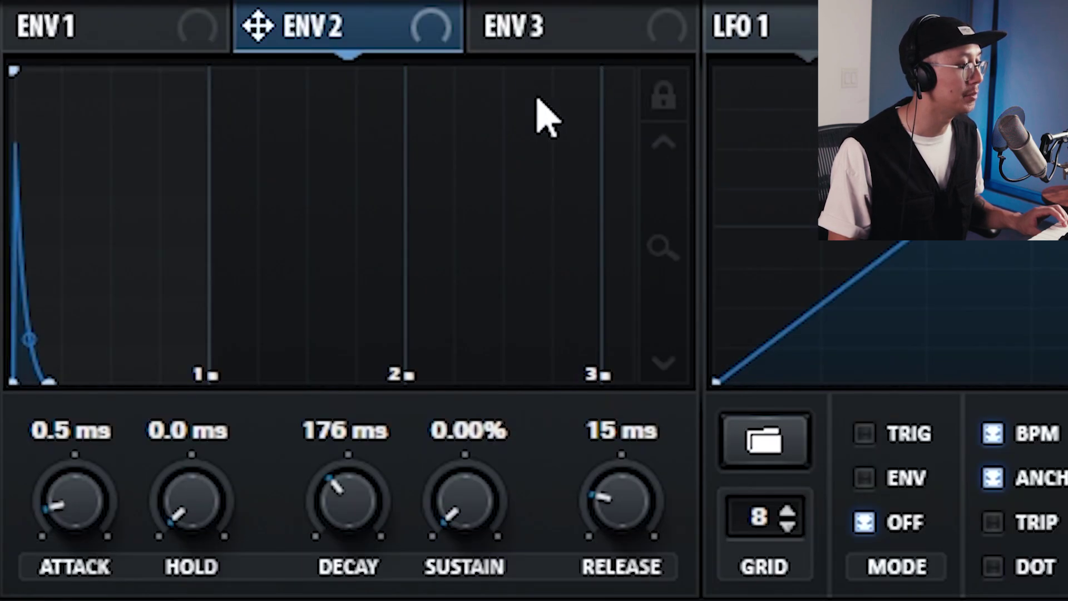
pyautogui.click(667, 96)
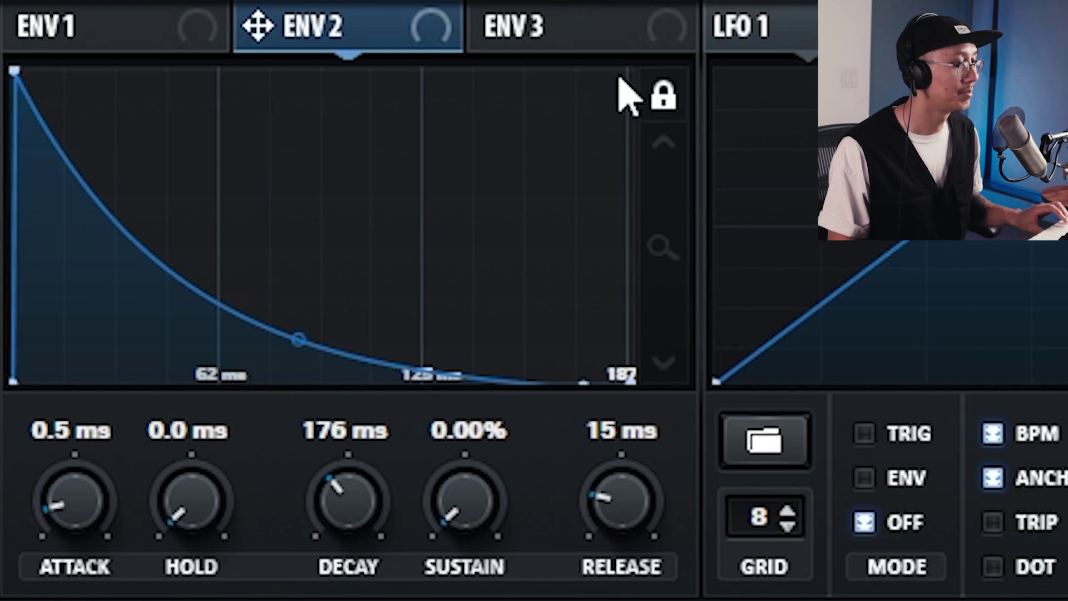
# Step: Assign Env 2 to the filter cutoff and reduce the modulation amount to about half
pyautogui.moveTo(279, 25); pyautogui.dragTo(586, 410)
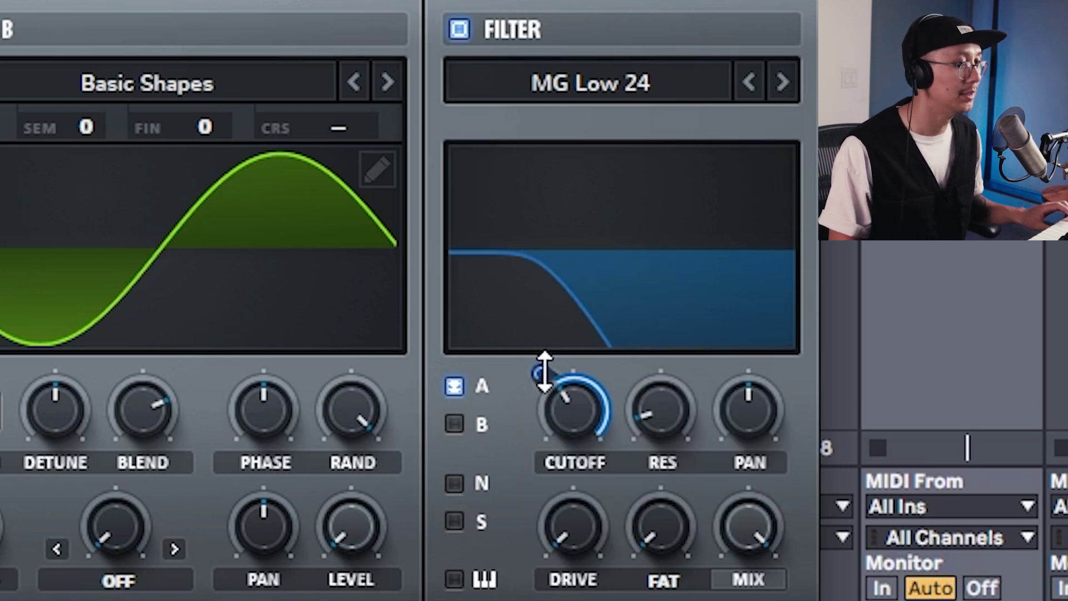
pyautogui.moveTo(542, 369); pyautogui.dragTo(541, 388)
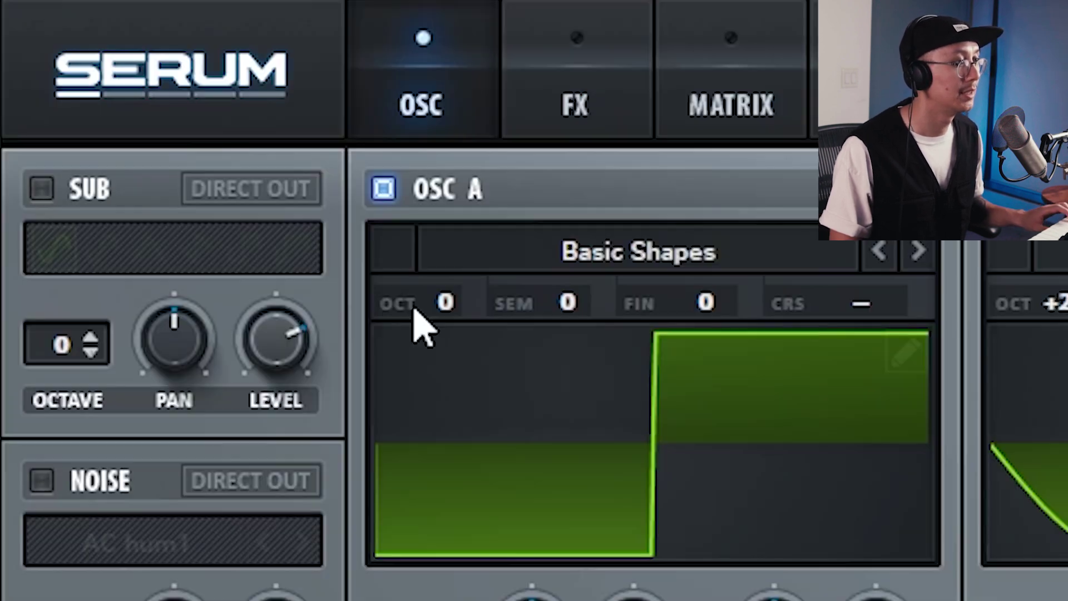
# Step: Enable the Distortion effect and raise its Drive to slightly above mid-range
pyautogui.click(582, 88)
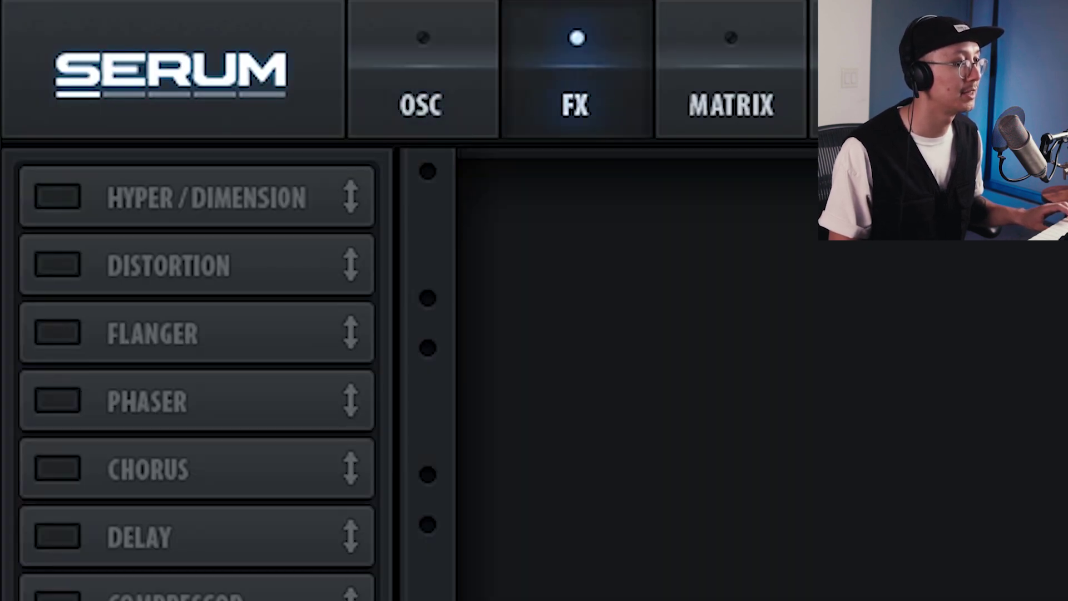
pyautogui.click(82, 265)
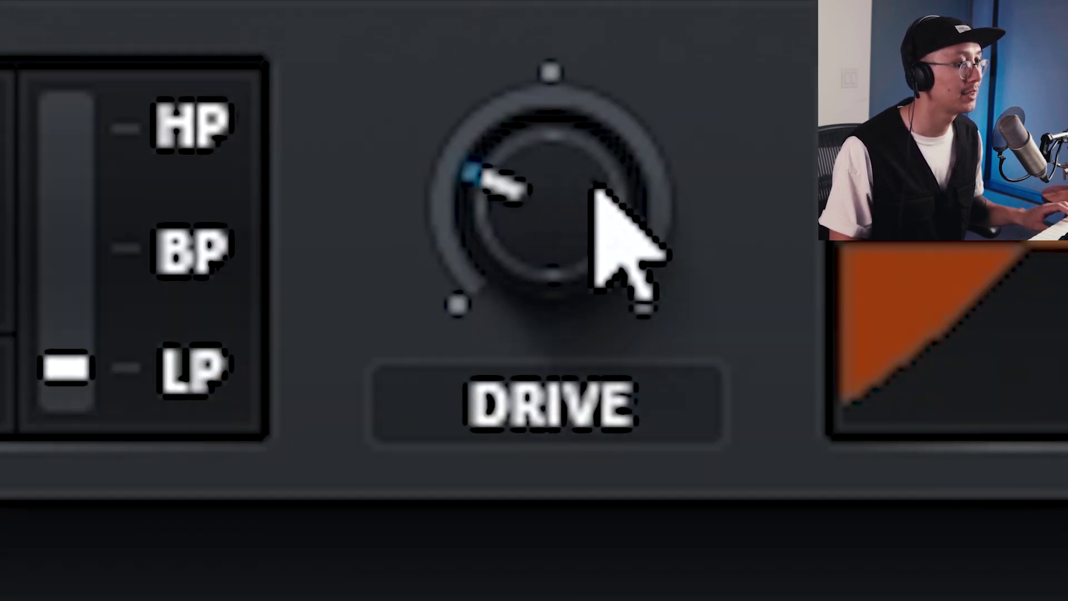
pyautogui.moveTo(594, 194); pyautogui.dragTo(594, 153)
# Step: Assign Env 2 to the distortion Drive with a small positive modulation amount
pyautogui.moveTo(267, 384); pyautogui.dragTo(500, 195)
pyautogui.moveTo(460, 107); pyautogui.dragTo(465, 306)
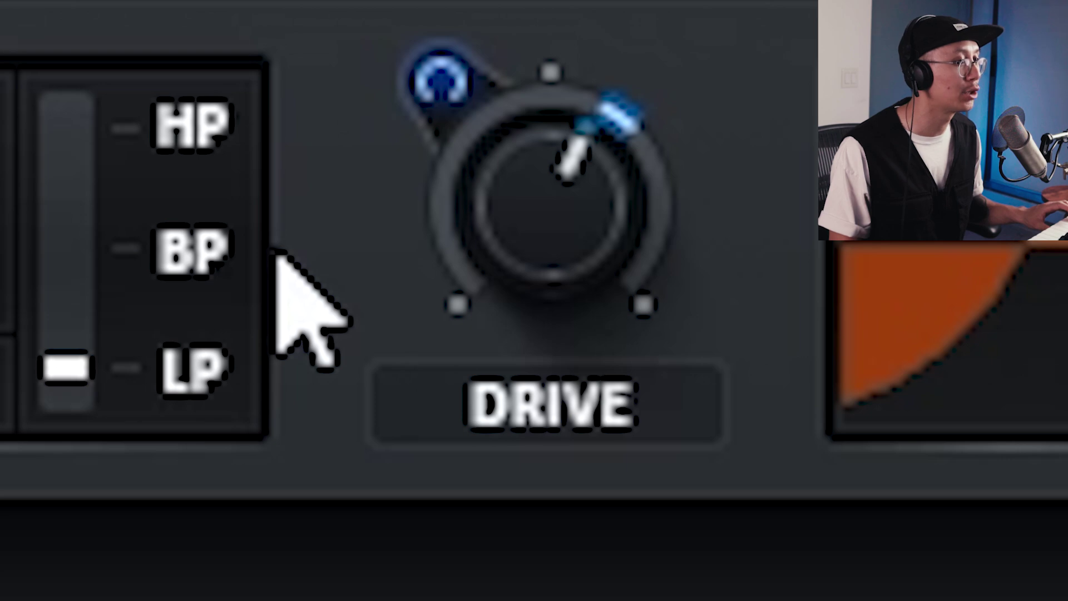
pyautogui.rightClick(416, 194)
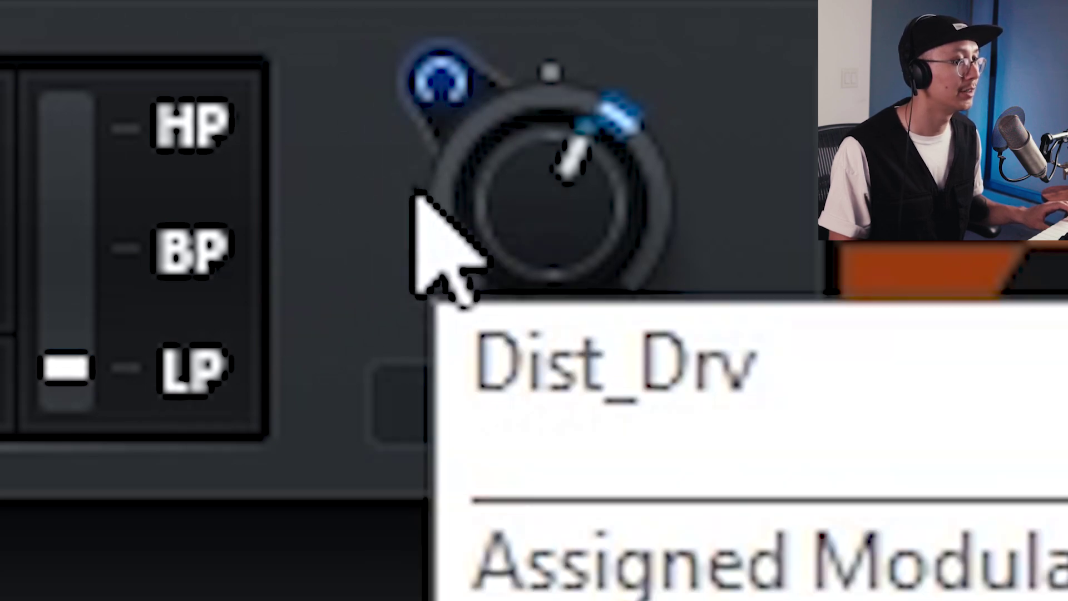
pyautogui.click(469, 43)
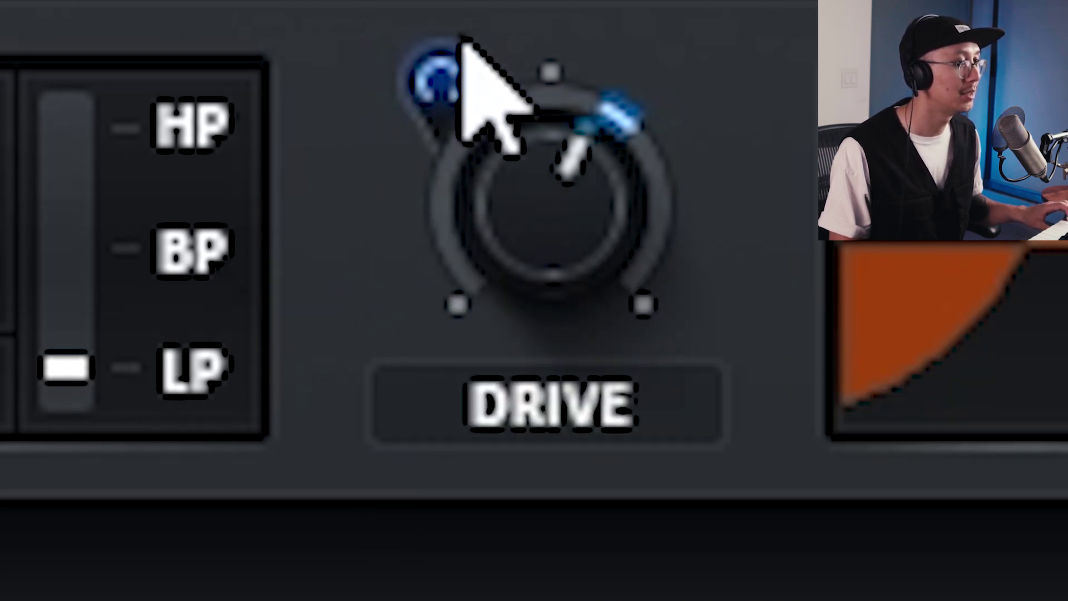
pyautogui.moveTo(401, 89); pyautogui.dragTo(427, 61)
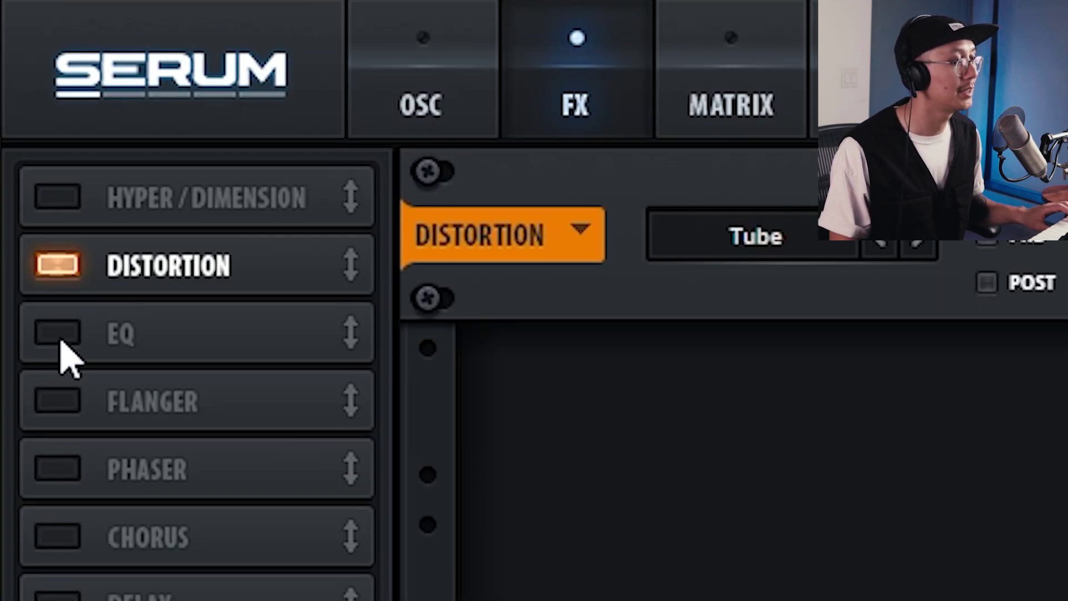
# Step: Enable the EQ, switch its low band to the low-cut shape, and lower that band's frequency and Q to about a quarter
pyautogui.click(56, 334)
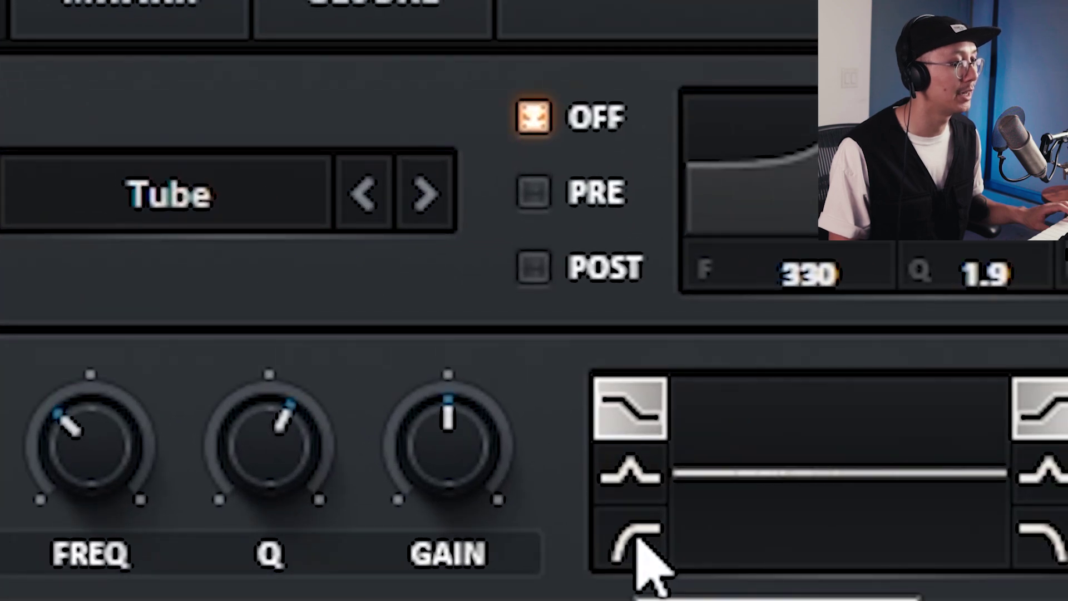
pyautogui.click(1010, 464)
pyautogui.moveTo(132, 477); pyautogui.dragTo(63, 479)
pyautogui.moveTo(277, 447); pyautogui.dragTo(274, 489)
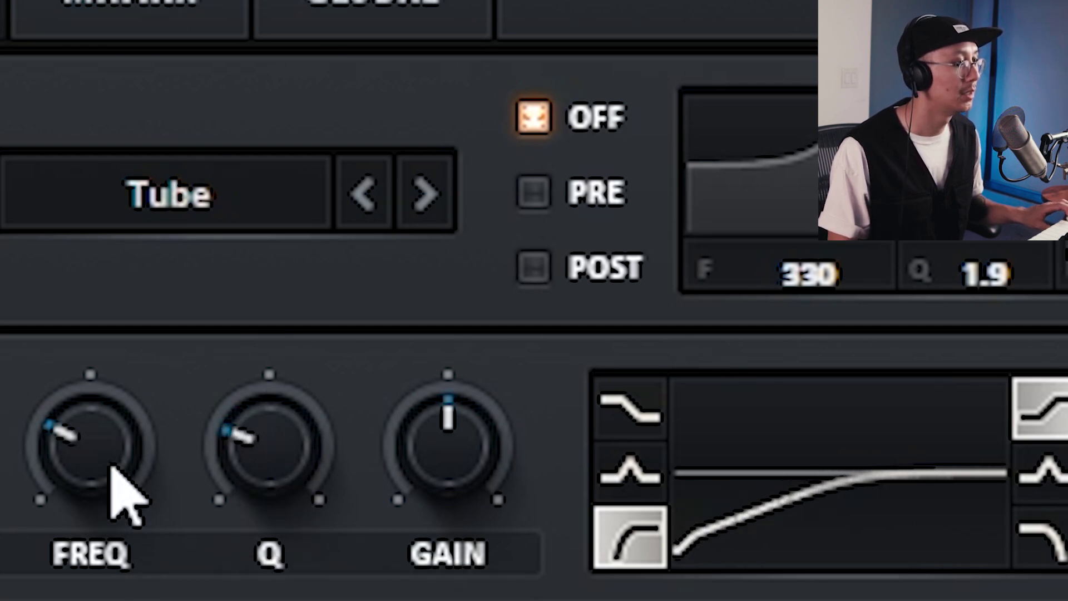
pyautogui.moveTo(119, 493); pyautogui.dragTo(95, 441)
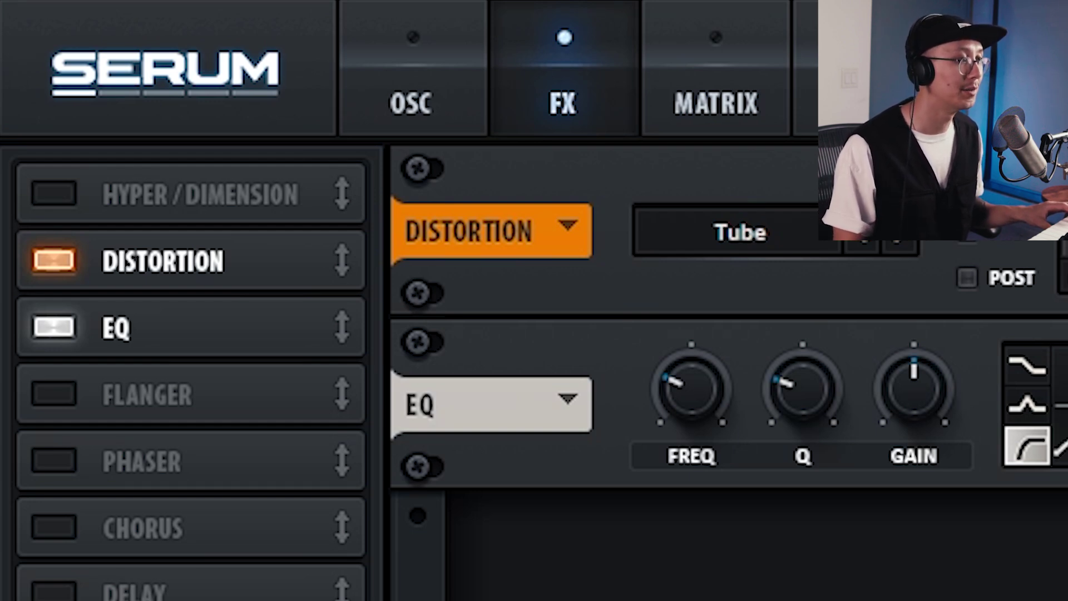
# Step: Route Velo to Amp. in the third modulation row, raise the amount to maximum, and toggle that row's direction type
pyautogui.click(737, 78)
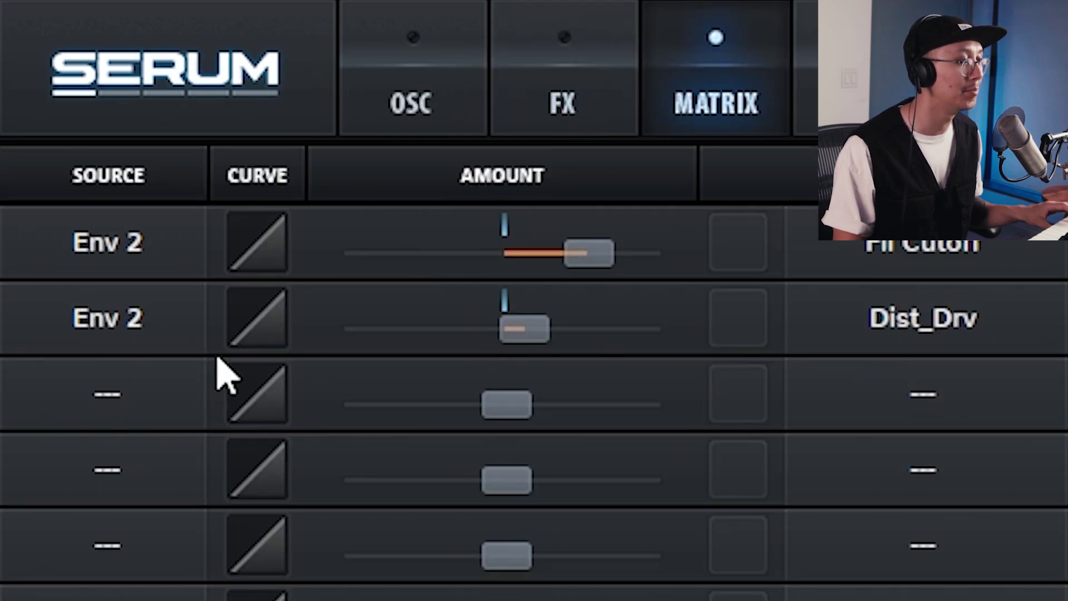
pyautogui.click(107, 395)
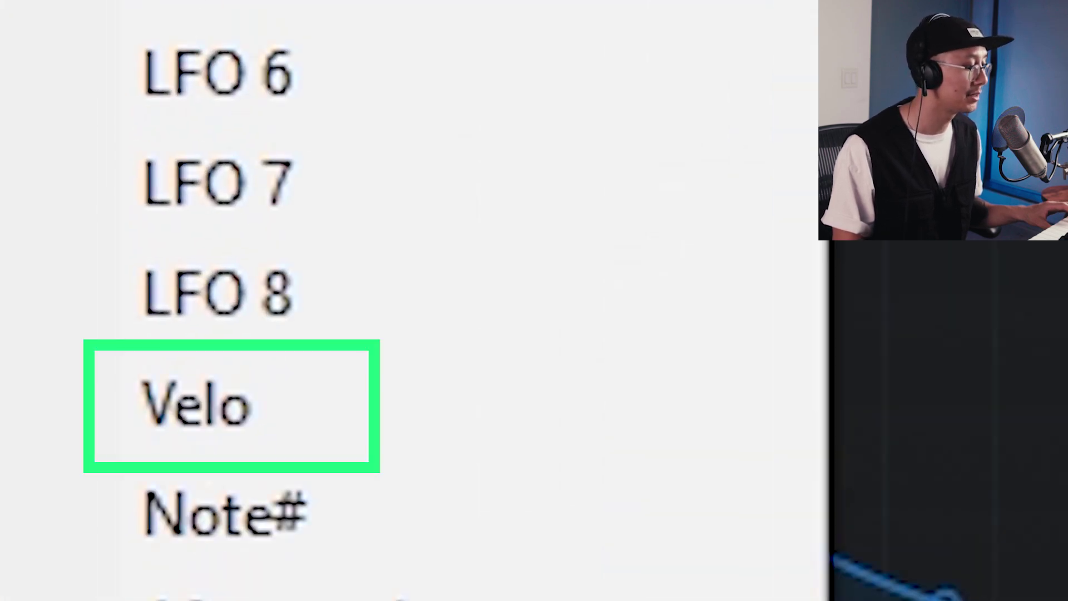
pyautogui.click(195, 403)
pyautogui.click(958, 422)
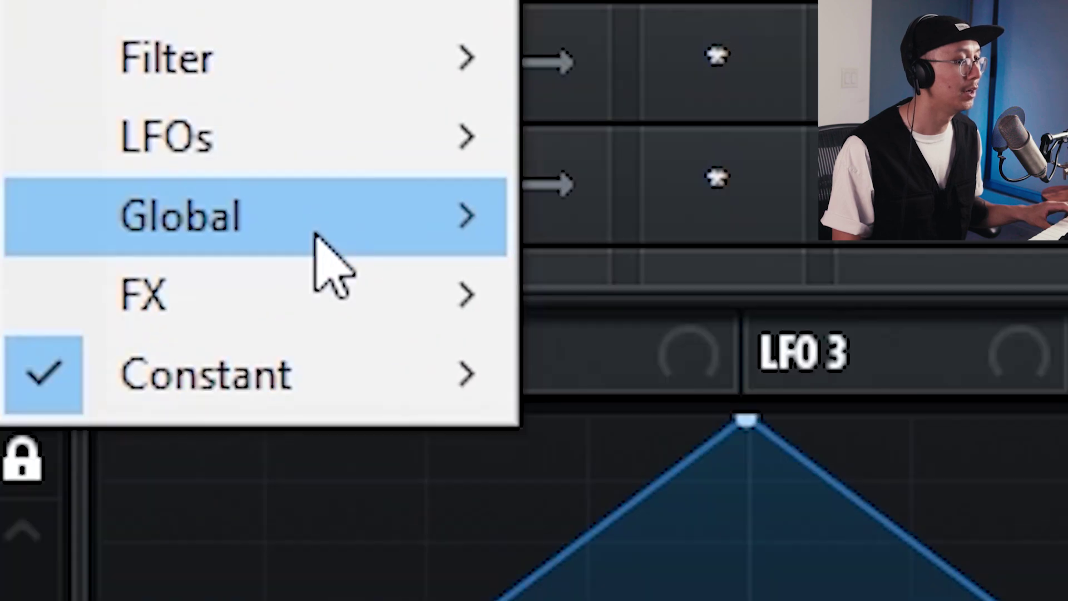
pyautogui.moveTo(968, 517)
pyautogui.click(762, 314)
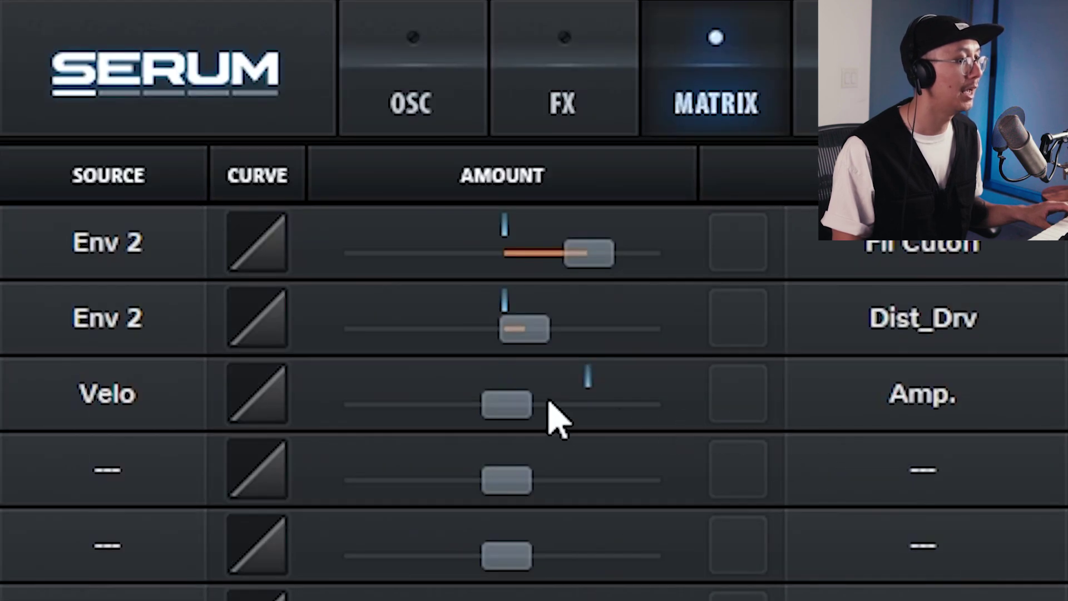
pyautogui.moveTo(502, 406); pyautogui.dragTo(725, 413)
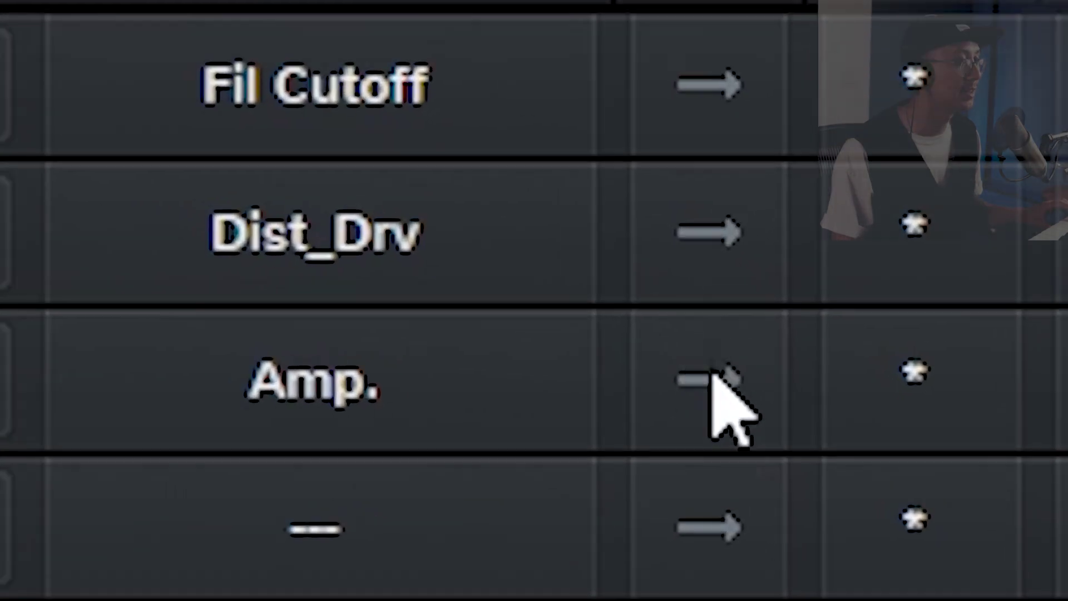
pyautogui.click(717, 367)
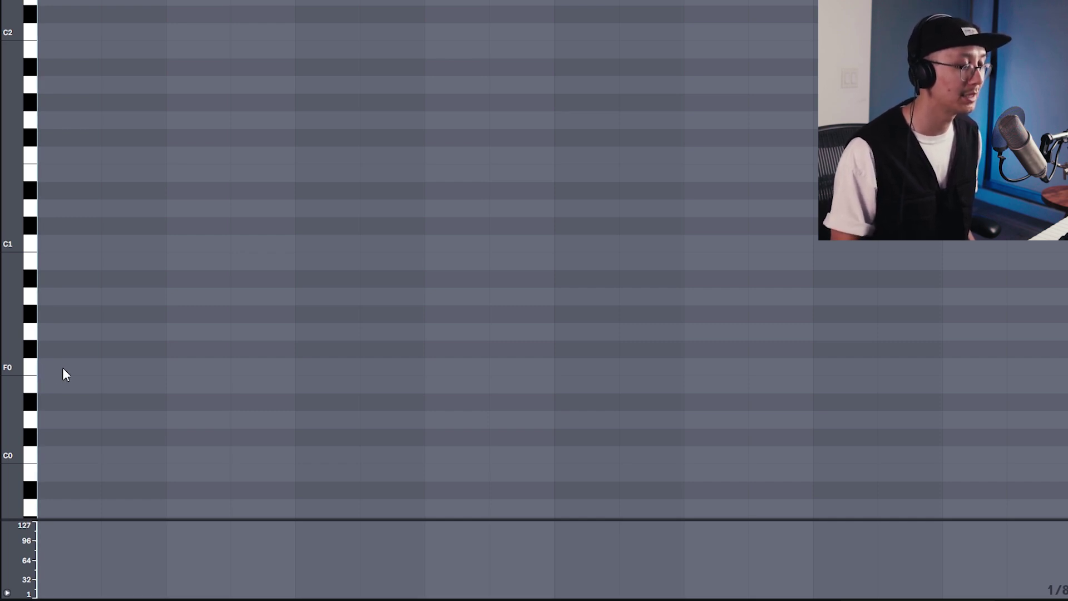
# Step: Draw eighth-note F0, F#0, G0 and G#0 notes at grid cells 1, 3, 5 and 8 of the empty MIDI clip
pyautogui.press('b')
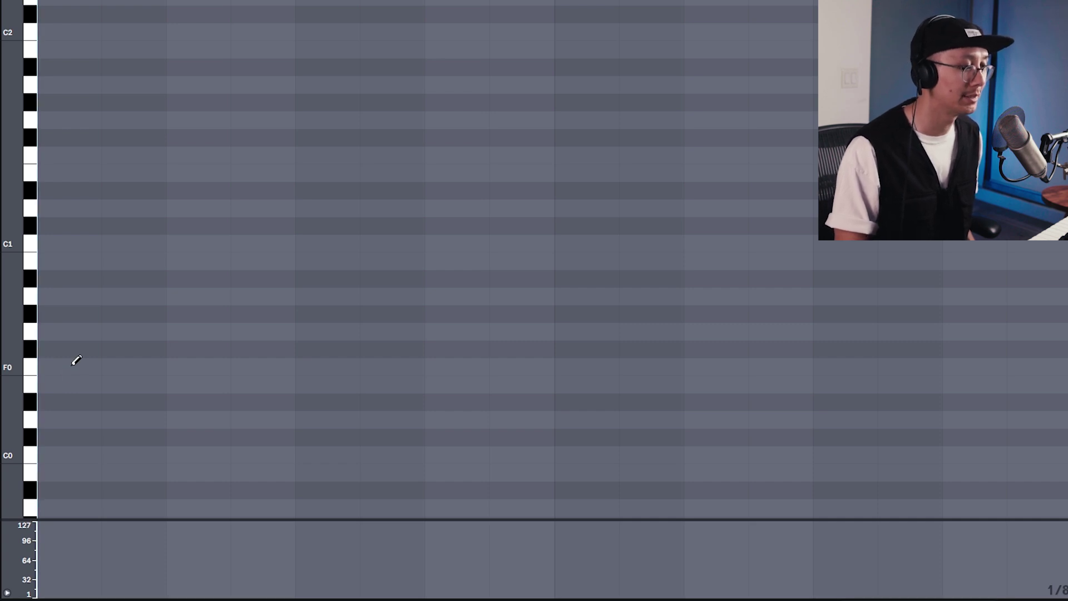
pyautogui.click(74, 365)
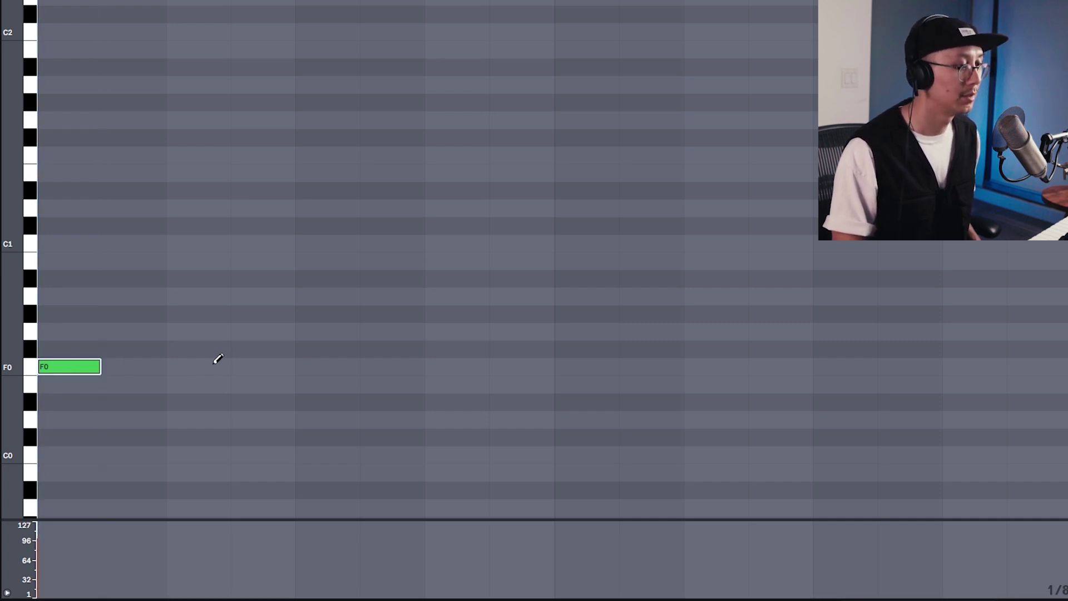
pyautogui.click(215, 349)
pyautogui.click(316, 330)
pyautogui.click(515, 312)
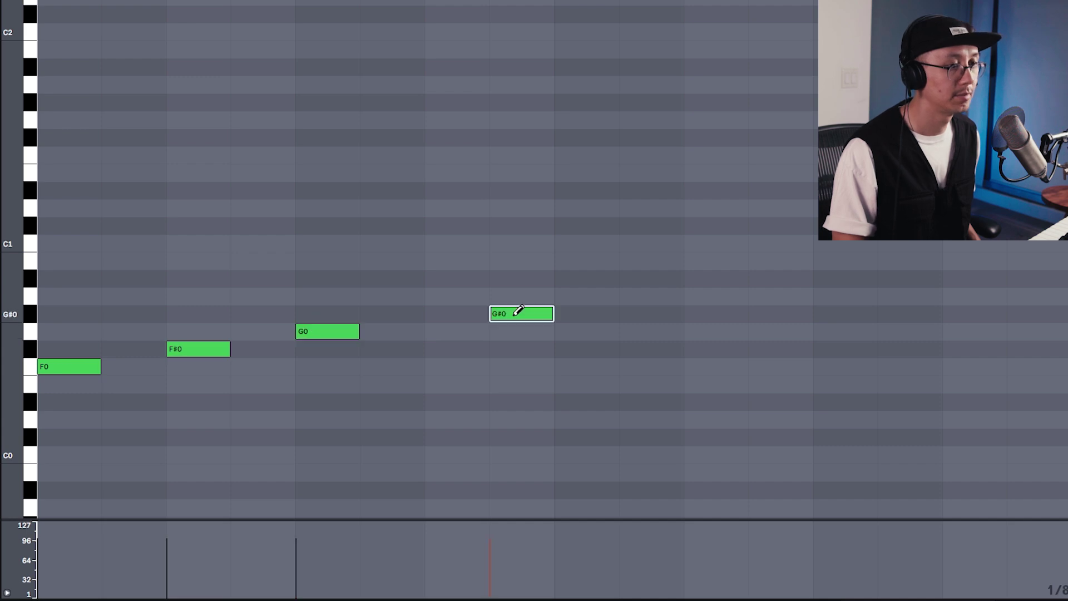
# Step: Draw eighth-note G0 and F#0 notes at grid cells 11 and 14 of the clip and audition the pattern
pyautogui.click(707, 330)
pyautogui.click(880, 348)
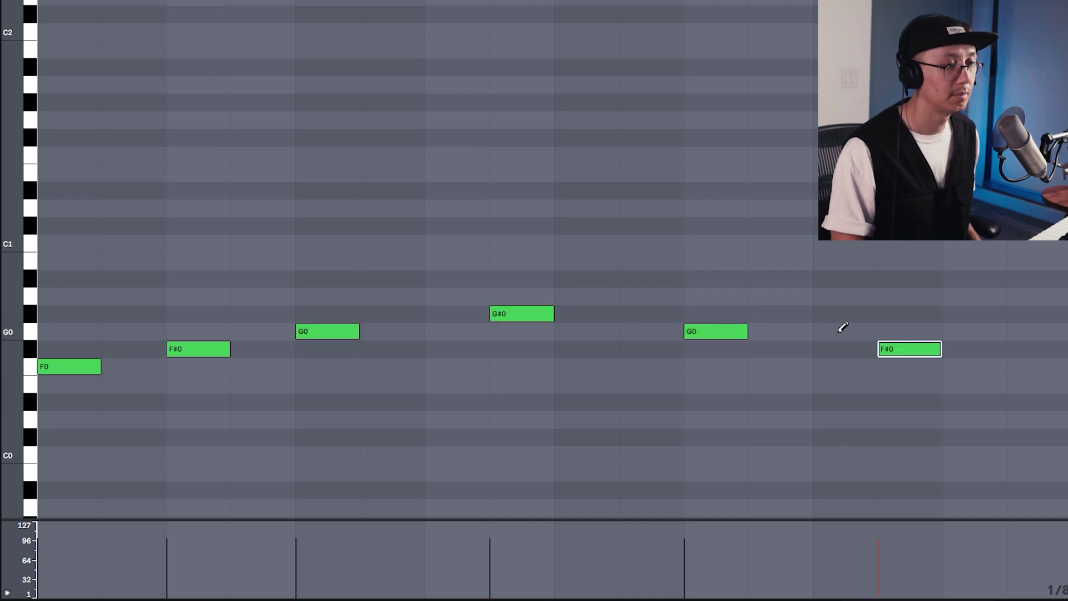
pyautogui.press('space')
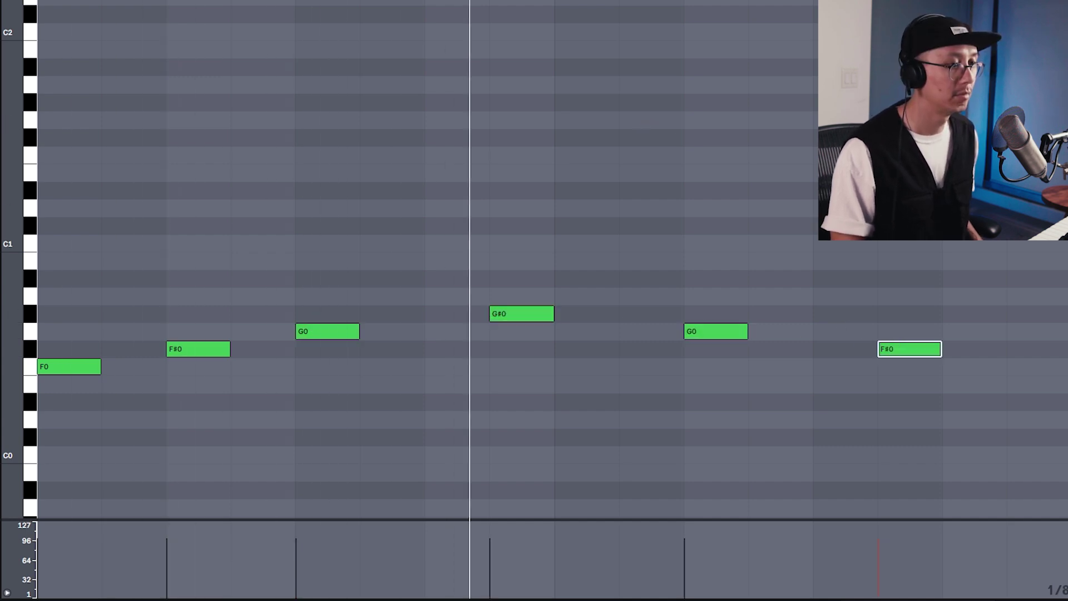
pyautogui.click(504, 55)
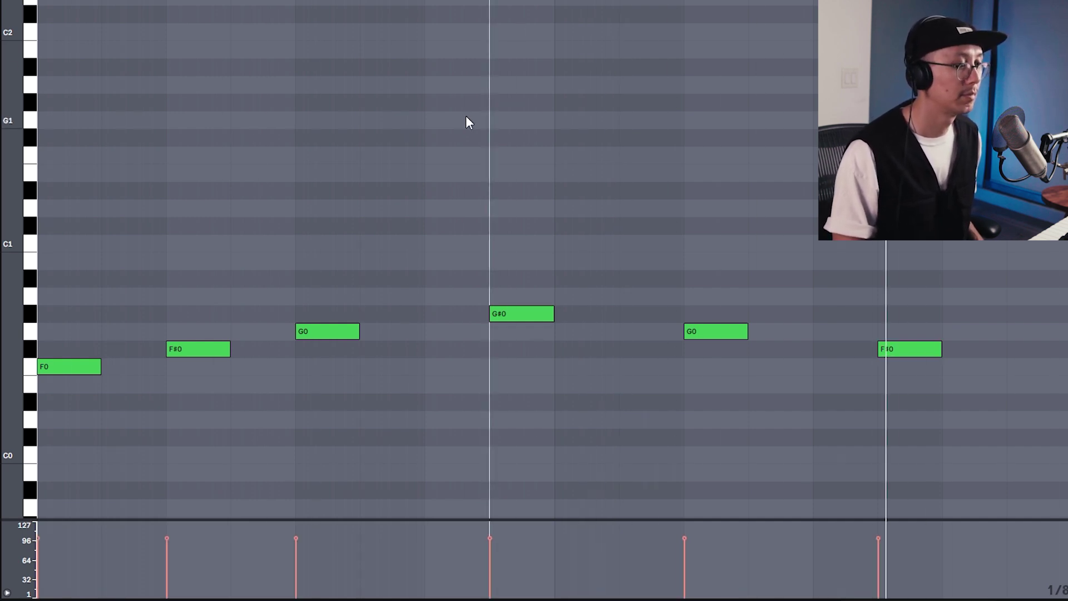
# Step: Enlarge the velocity lane and duplicate all notes one eighth-note later, directly after the originals
pyautogui.moveTo(334, 520); pyautogui.dragTo(162, 268)
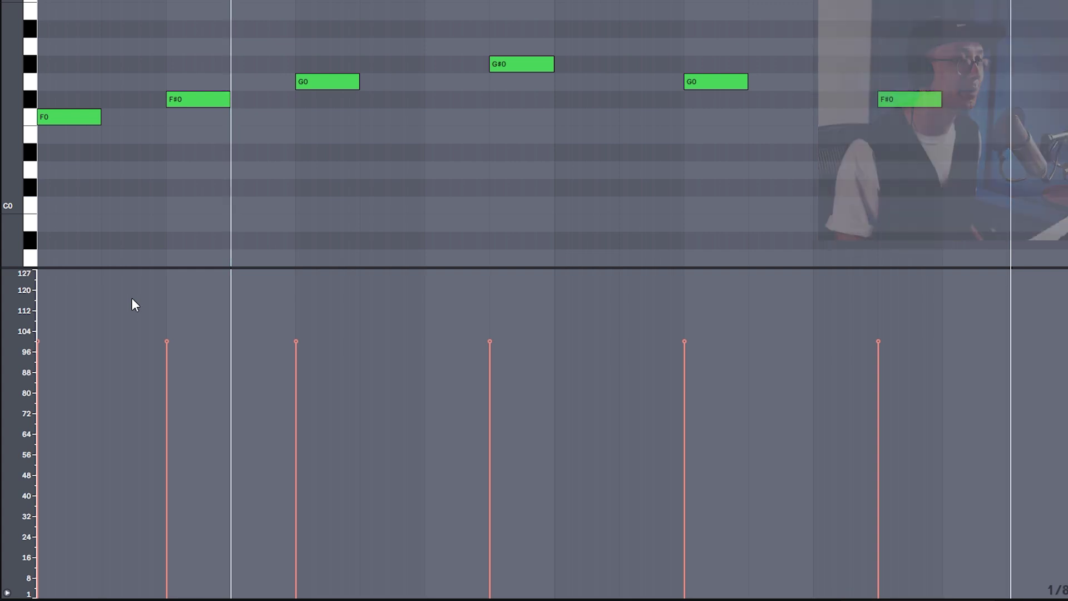
pyautogui.hotkey('ctrl', 'a')
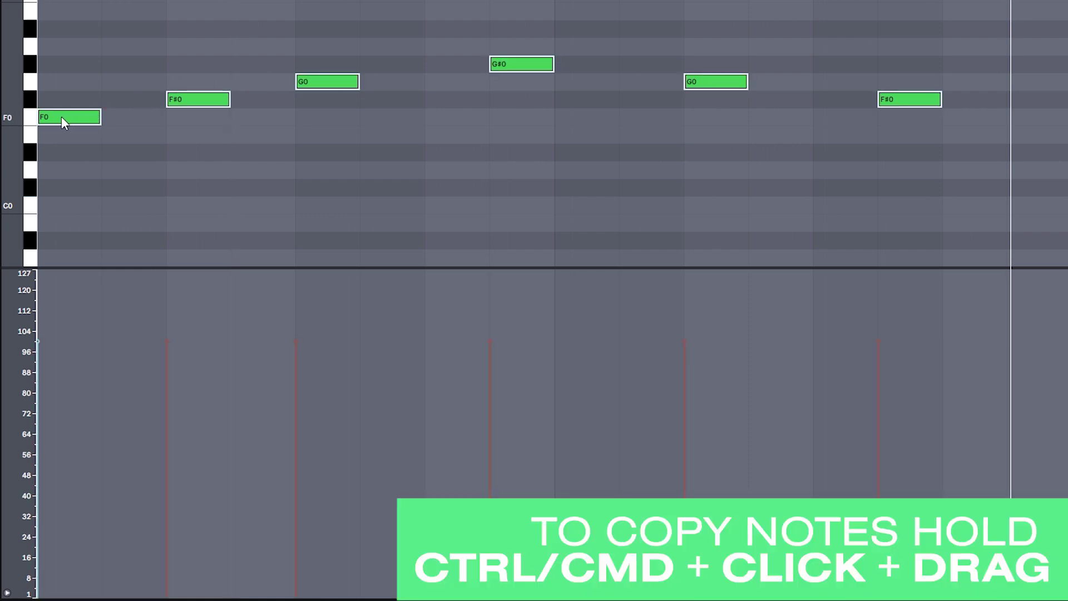
pyautogui.moveTo(62, 118); pyautogui.dragTo(138, 126)
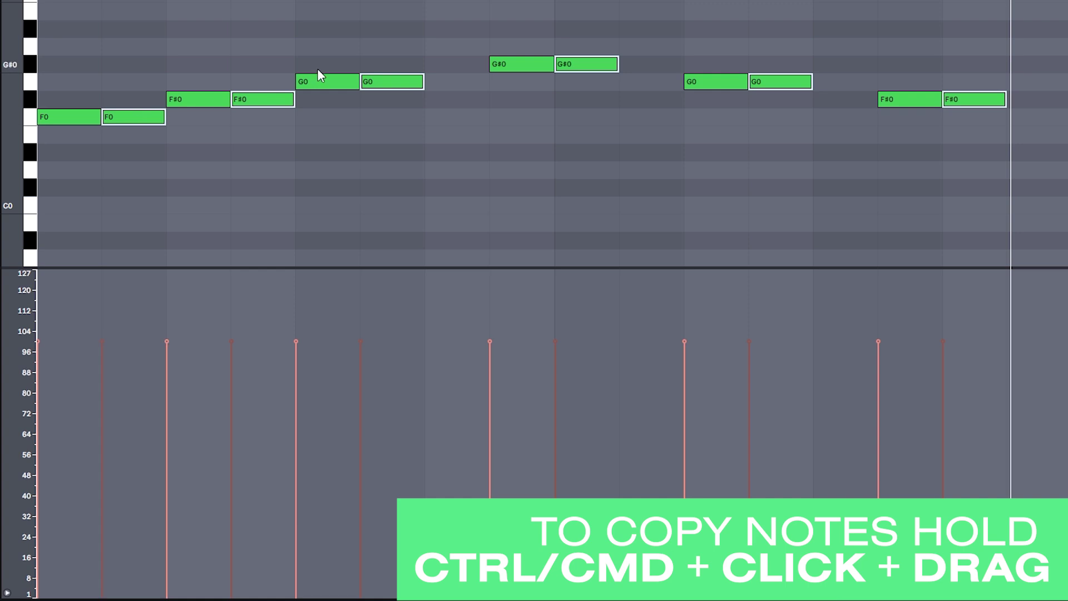
# Step: Lower the velocity of the first note in each of the six pairs to about 24 and audition the pattern
pyautogui.moveTo(93, 53); pyautogui.dragTo(72, 153)
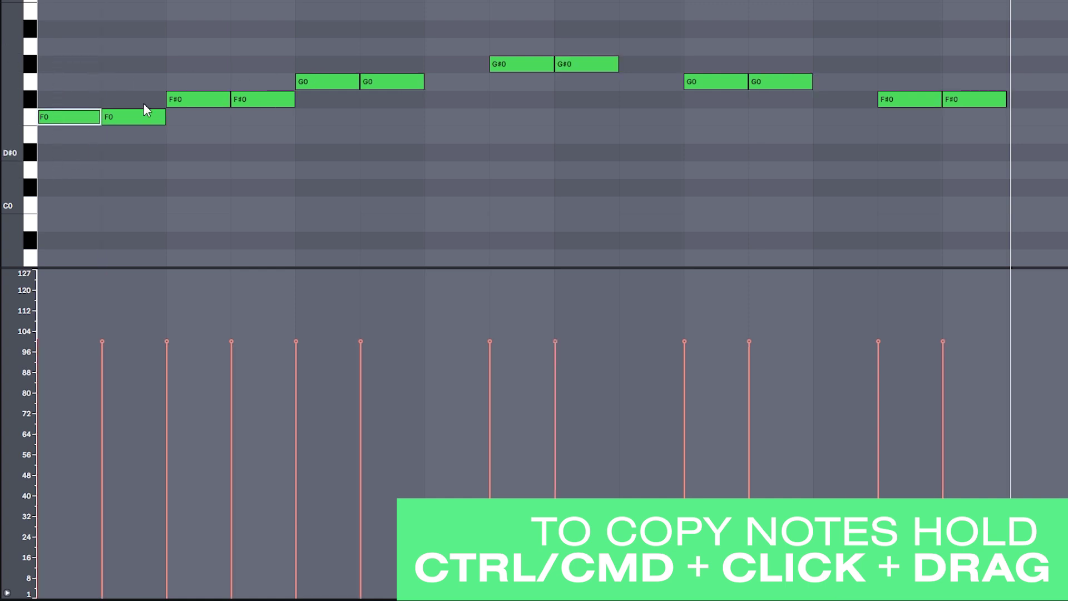
pyautogui.moveTo(201, 64); pyautogui.dragTo(198, 101)
pyautogui.moveTo(325, 51); pyautogui.dragTo(328, 94)
pyautogui.moveTo(498, 10); pyautogui.dragTo(517, 95)
pyautogui.moveTo(691, 37); pyautogui.dragTo(714, 122)
pyautogui.moveTo(909, 57); pyautogui.dragTo(912, 116)
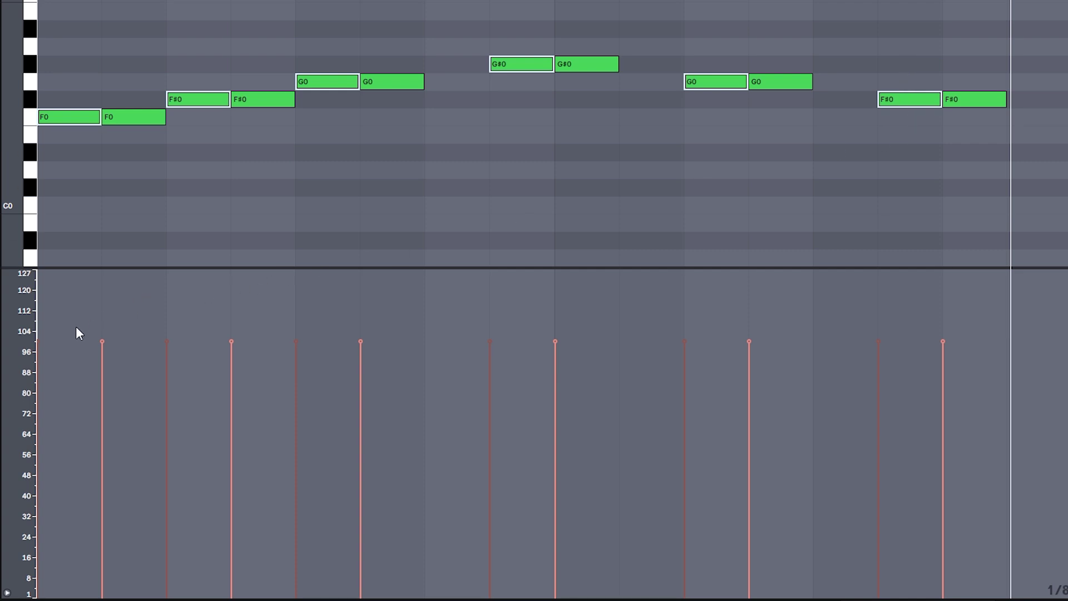
pyautogui.moveTo(39, 339); pyautogui.dragTo(39, 383)
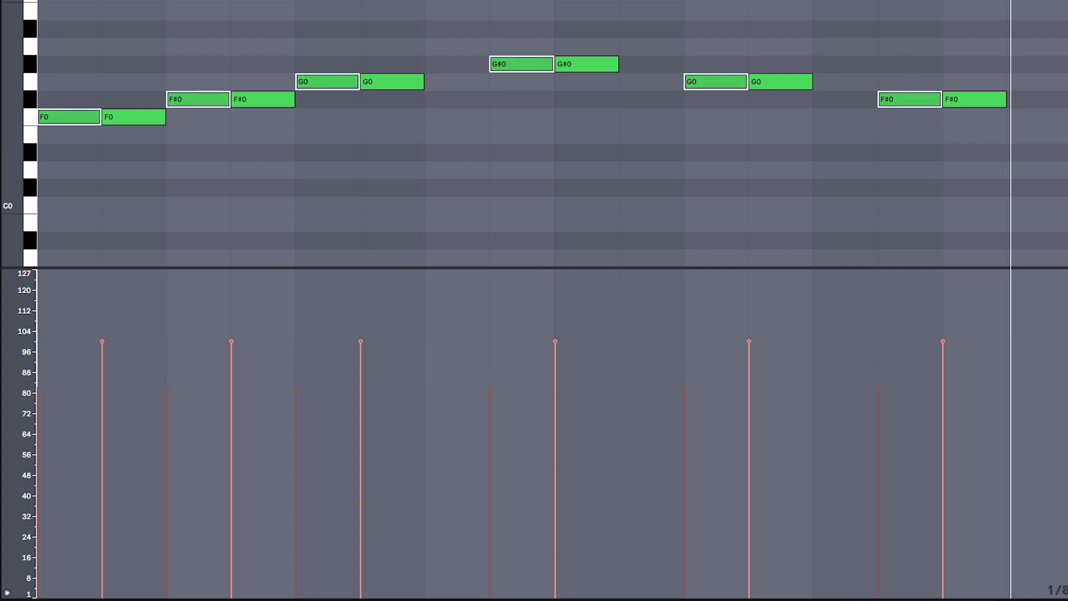
pyautogui.moveTo(37, 439); pyautogui.dragTo(37, 516)
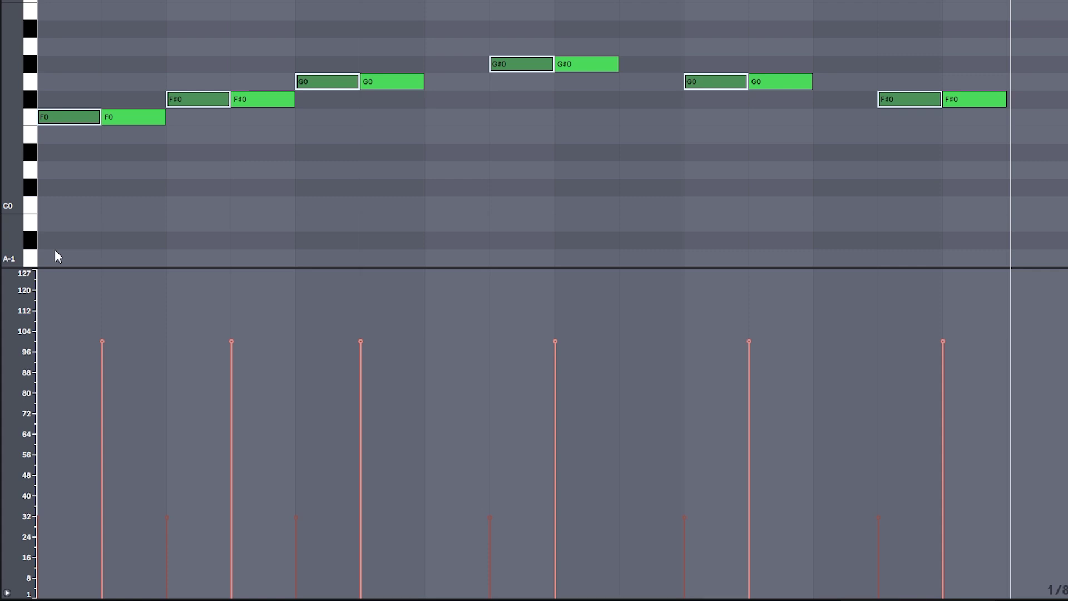
pyautogui.press('space')
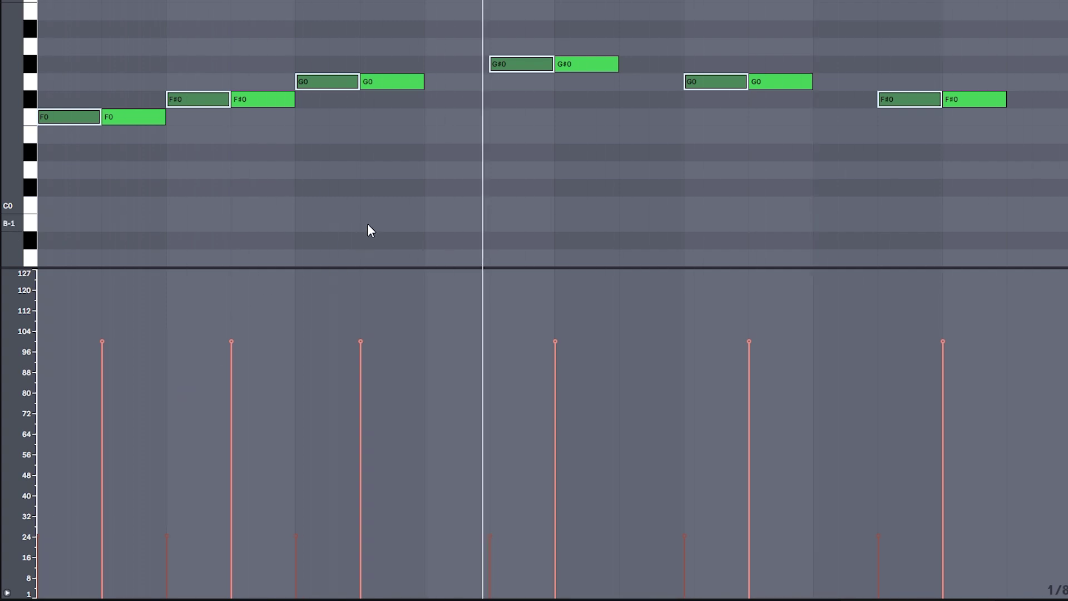
pyautogui.click(353, 207)
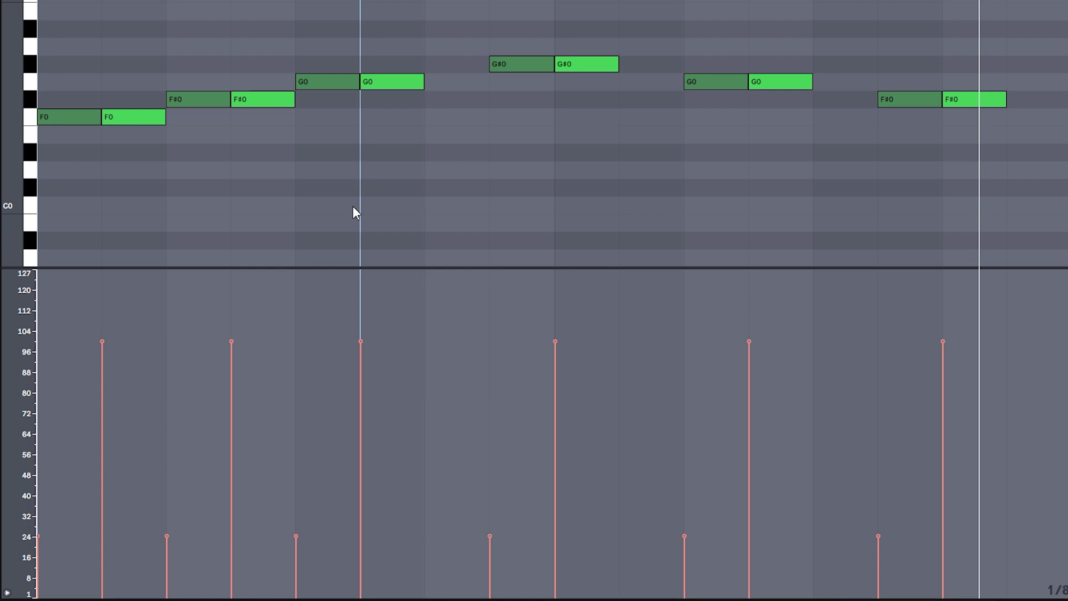
# Step: Add quiet eighth notes at velocity about 10: G0 at cell 7, G#0 at cell 10, G0 at cell 13 and F#0 at cell 16
pyautogui.click(460, 84)
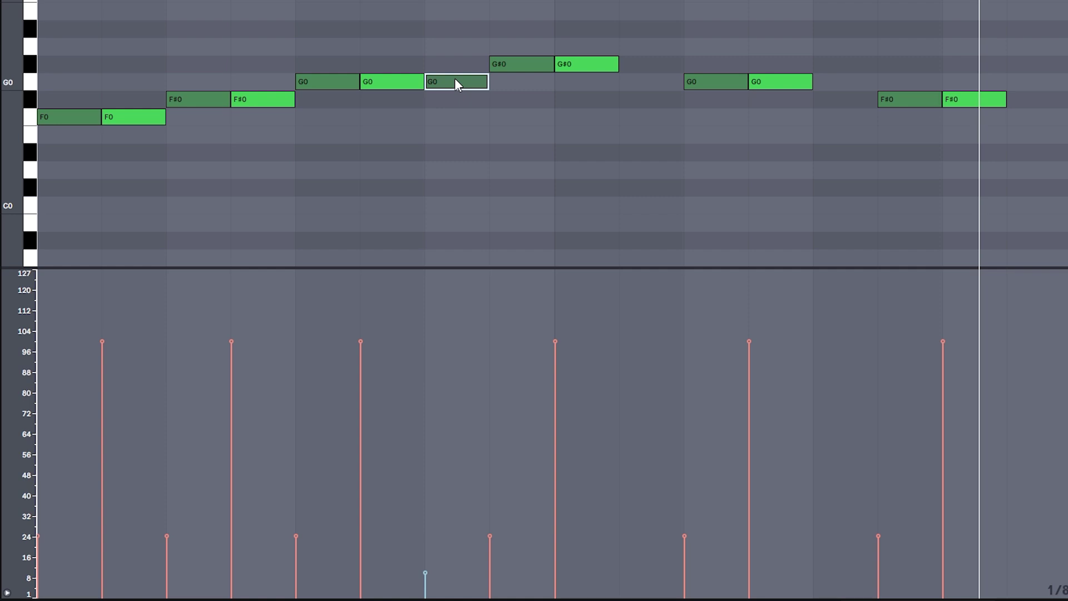
pyautogui.click(643, 66)
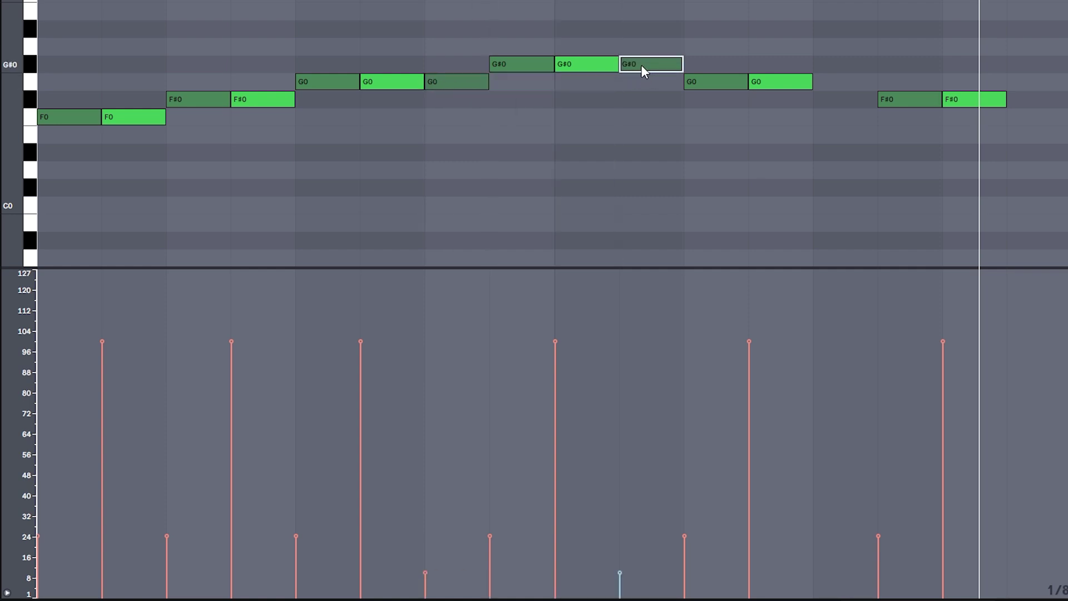
pyautogui.click(835, 82)
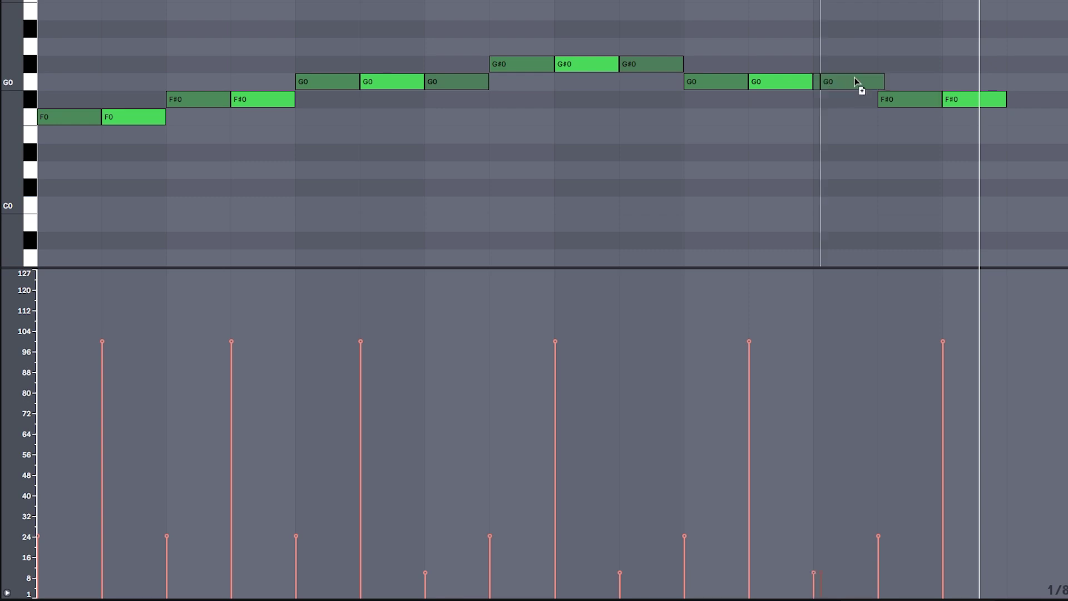
pyautogui.click(1033, 98)
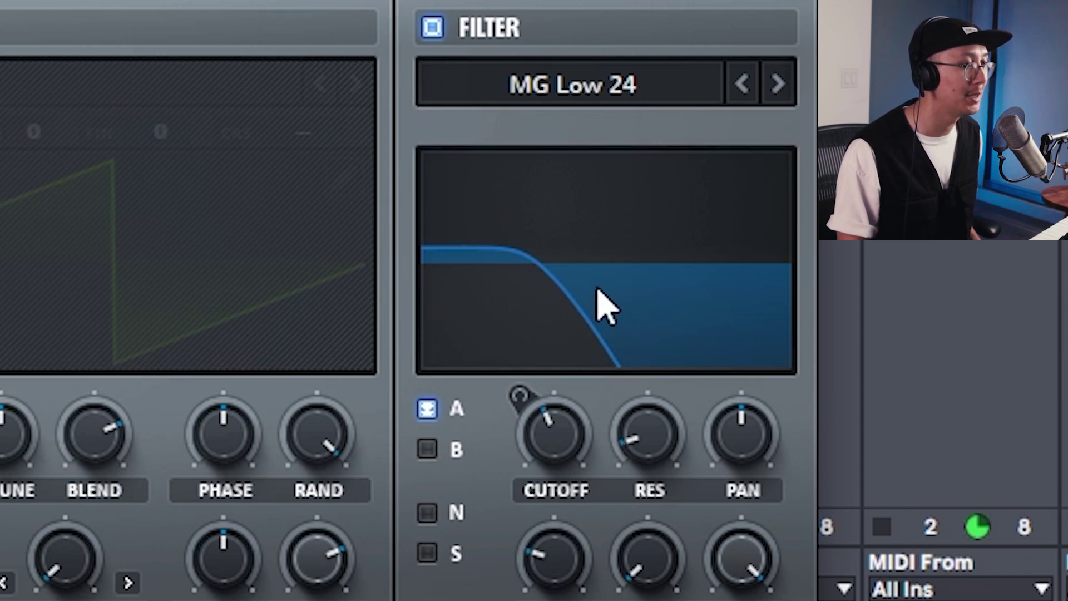
# Step: Adjust the MG Low 24 filter's cutoff and audition the bass pattern
pyautogui.moveTo(560, 434); pyautogui.dragTo(593, 465)
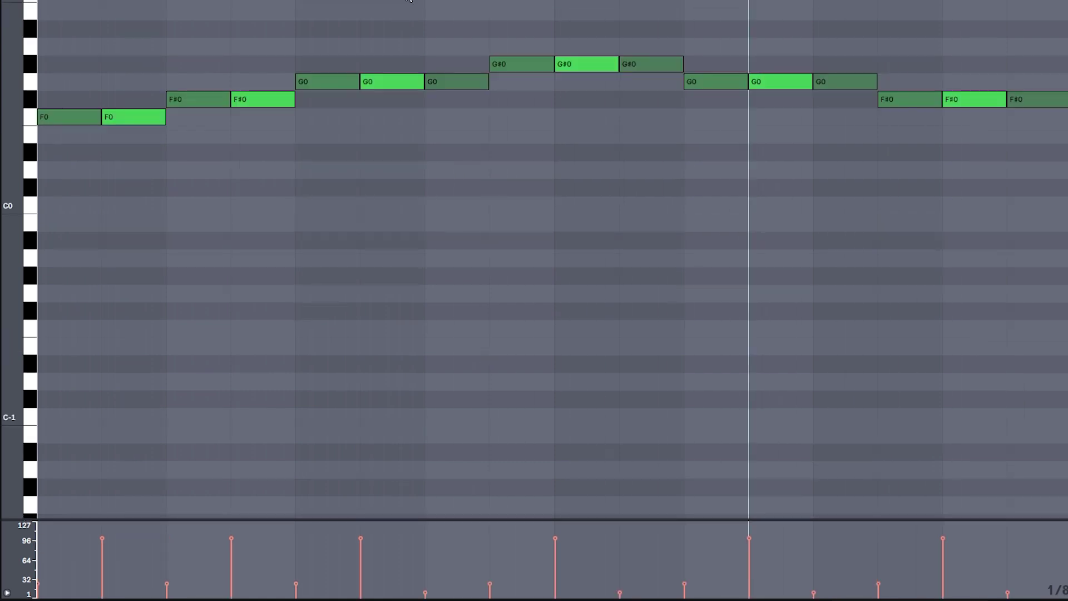
pyautogui.press('space')
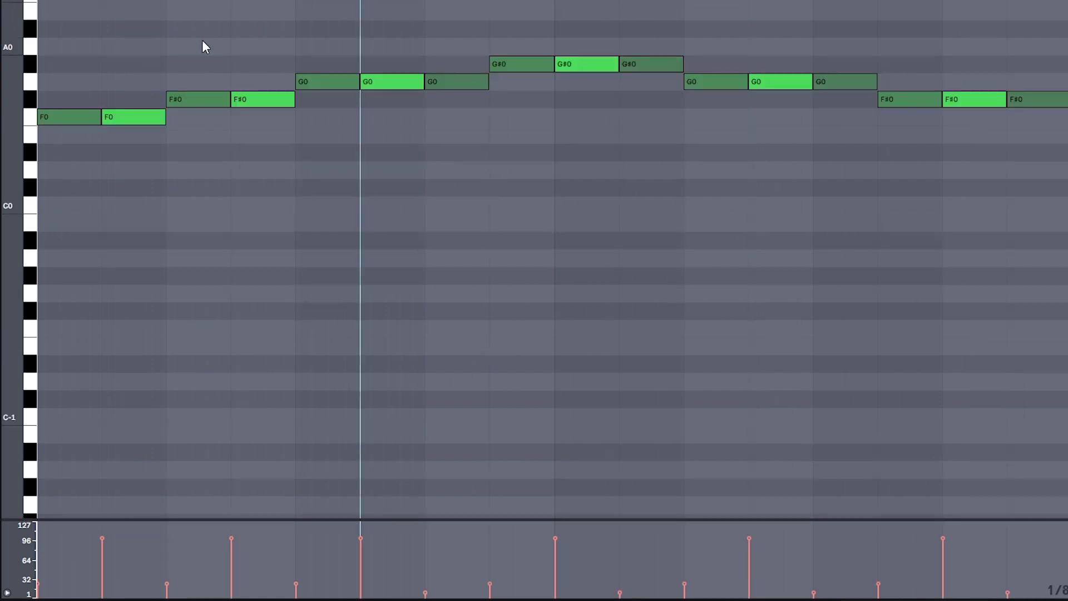
pyautogui.press('space')
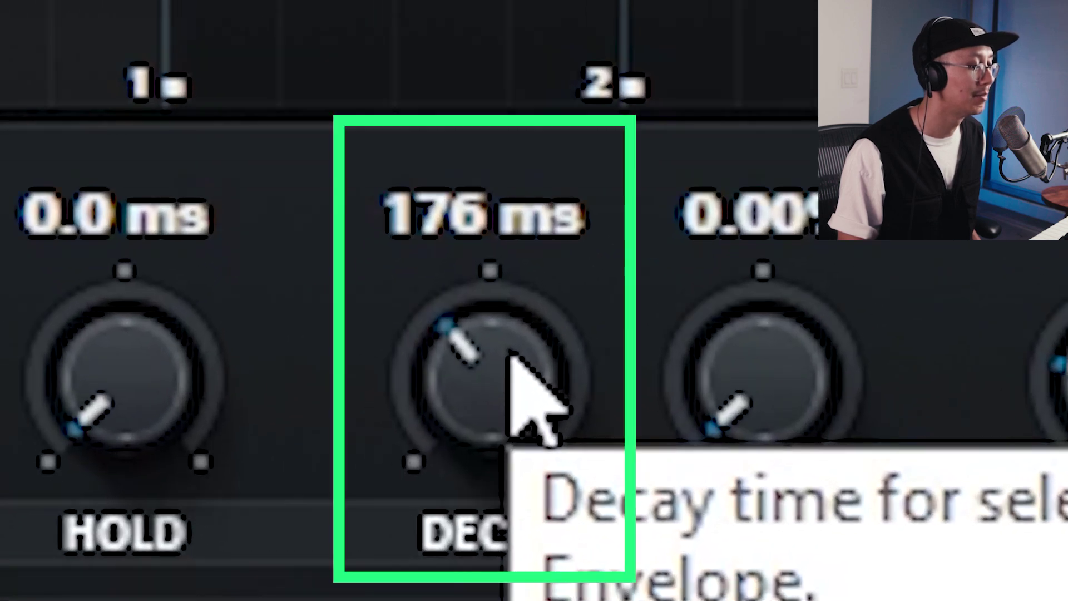
# Step: Raise the envelope's decay time and adjust the filter cutoff
pyautogui.moveTo(389, 471); pyautogui.dragTo(388, 414)
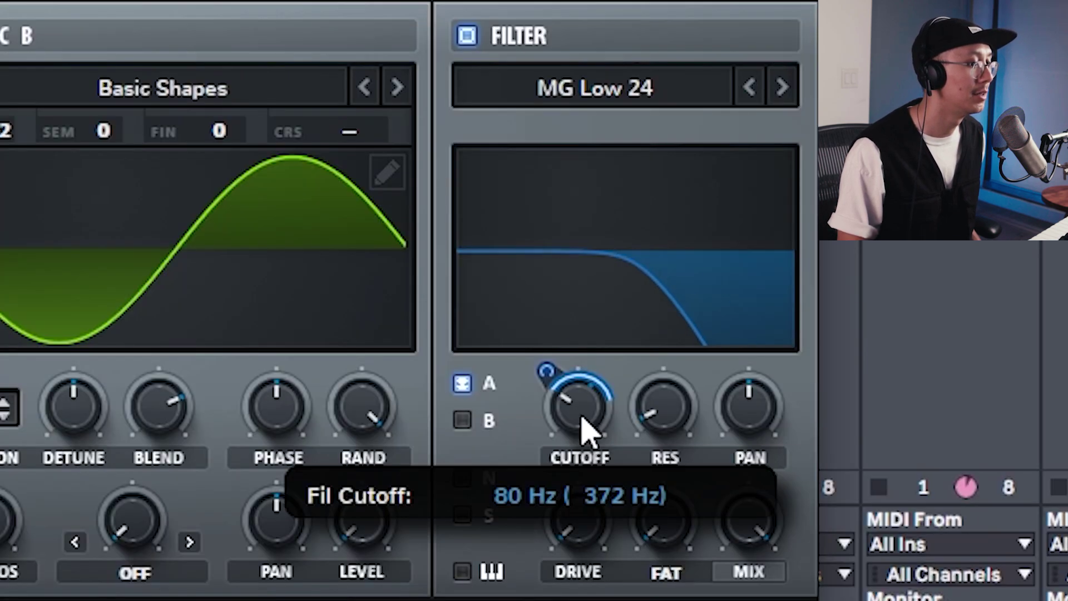
pyautogui.moveTo(584, 429); pyautogui.dragTo(473, 89)
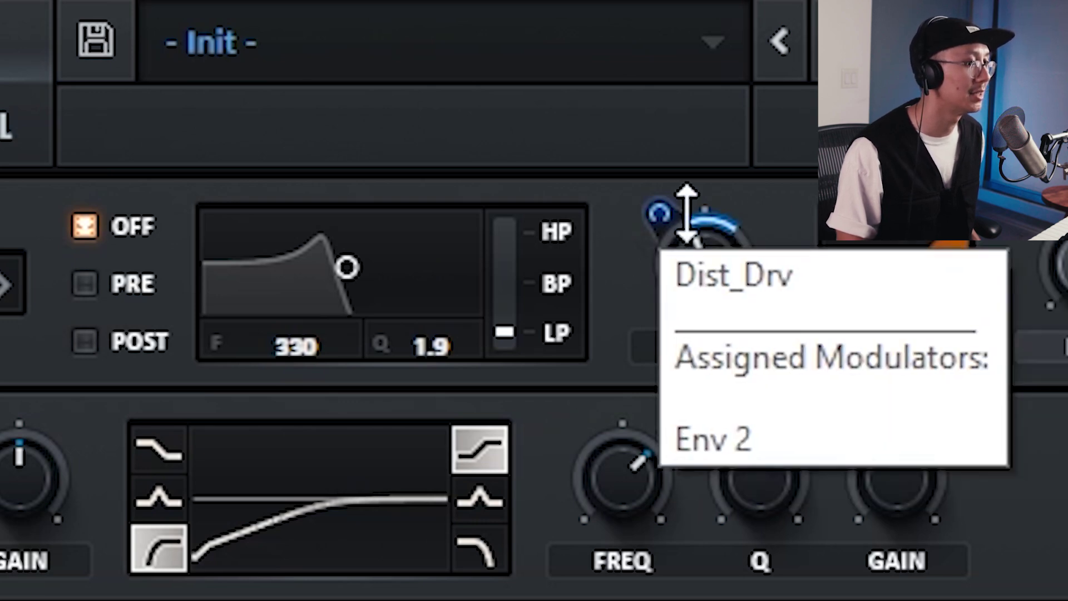
# Step: Adjust the distortion Drive that is modulated by Env 2
pyautogui.moveTo(698, 312); pyautogui.dragTo(665, 226)
pyautogui.click(723, 312)
pyautogui.moveTo(720, 288)
pyautogui.mouseDown()
pyautogui.moveTo(720, 246)
pyautogui.moveTo(720, 303)
pyautogui.mouseUp()
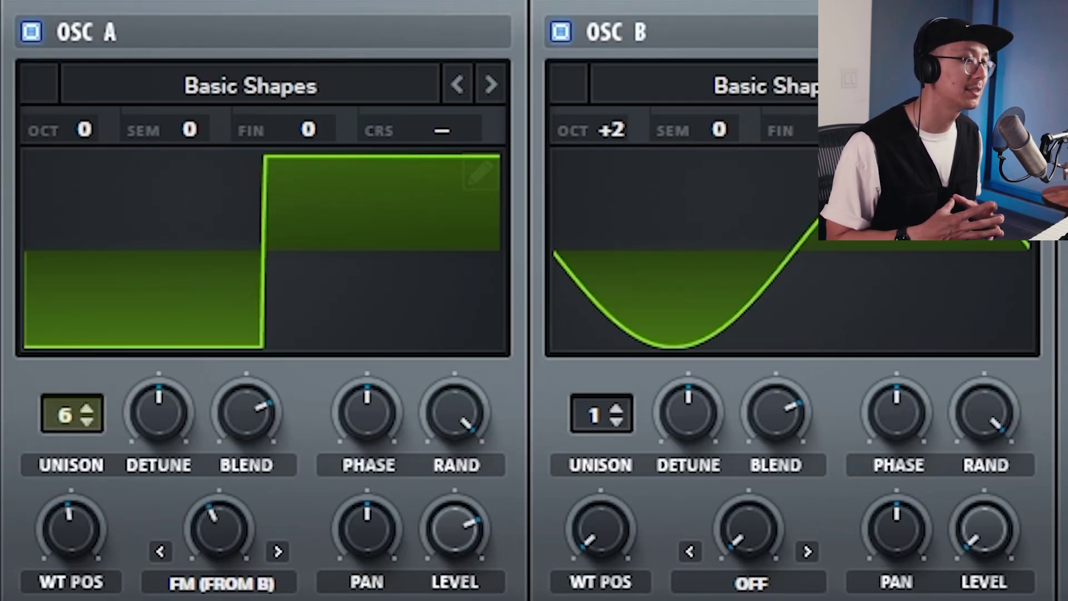
# Step: Set Osc A's warp mode from FM (From B) to Off and disable Osc B
pyautogui.click(255, 581)
pyautogui.click(560, 32)
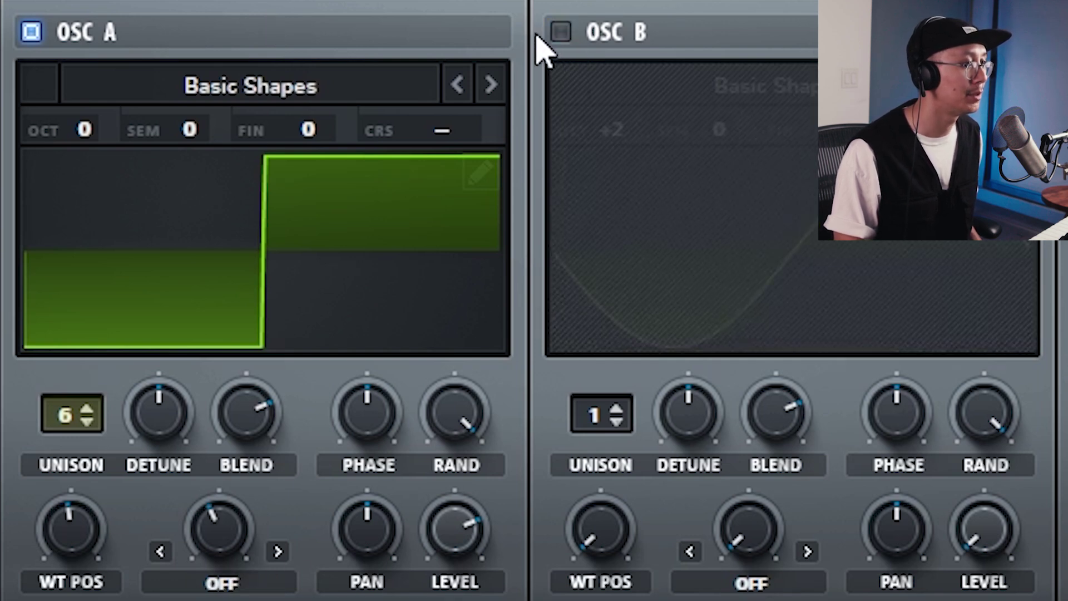
# Step: Load the Digital wavetable Scream in Osc A and raise its WT position slightly above the middle
pyautogui.click(225, 90)
pyautogui.click(191, 98)
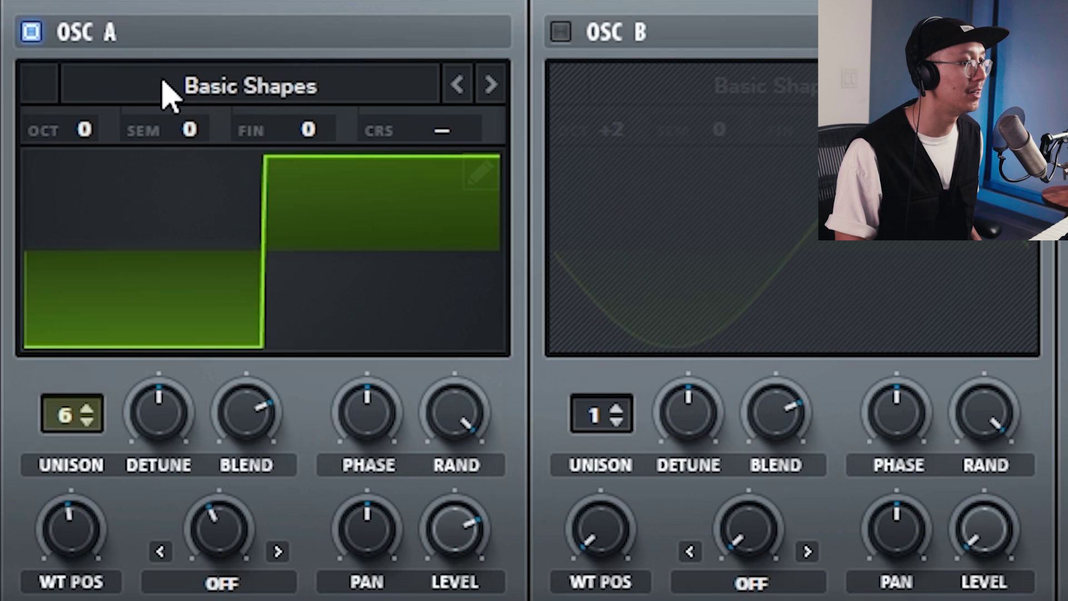
pyautogui.click(161, 83)
pyautogui.moveTo(162, 172)
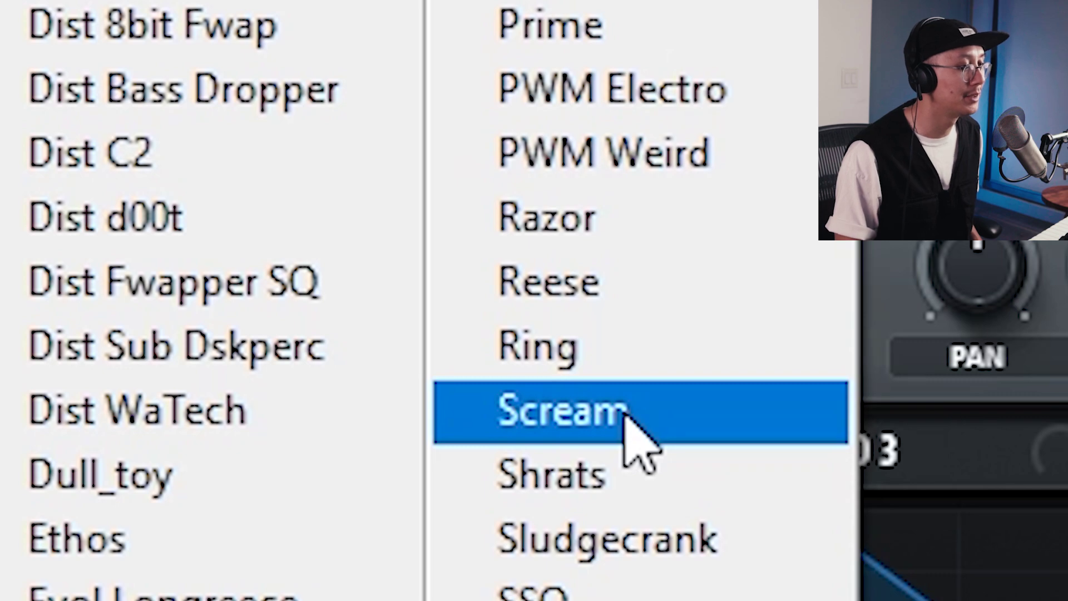
pyautogui.click(625, 412)
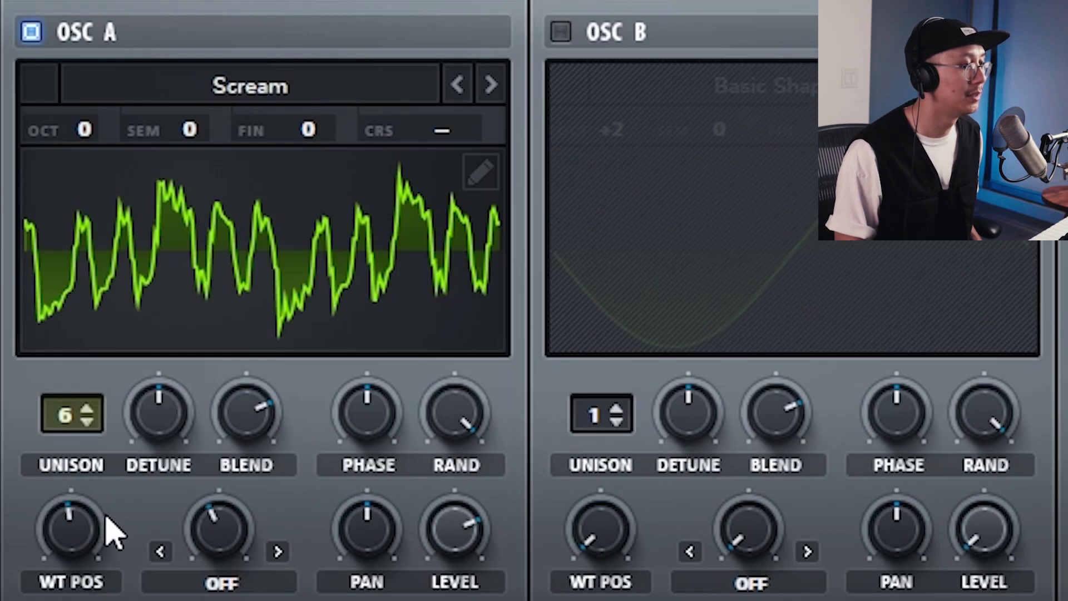
pyautogui.moveTo(111, 534); pyautogui.dragTo(100, 483)
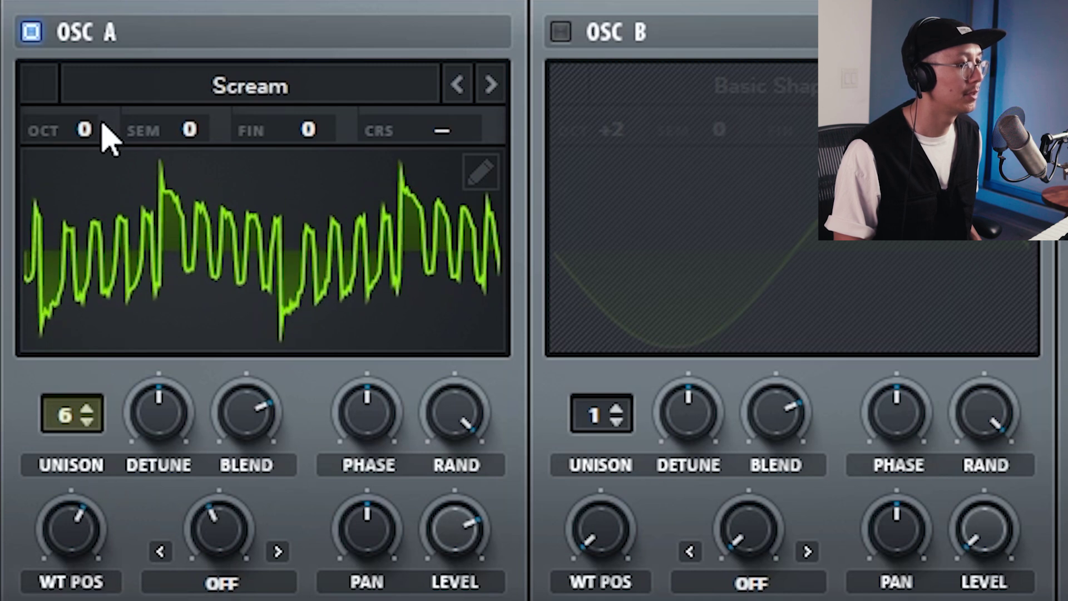
# Step: Lower Osc A's octave to -1 and try different WT positions on the Scream wavetable
pyautogui.moveTo(85, 134); pyautogui.dragTo(95, 191)
pyautogui.moveTo(89, 534); pyautogui.dragTo(102, 473)
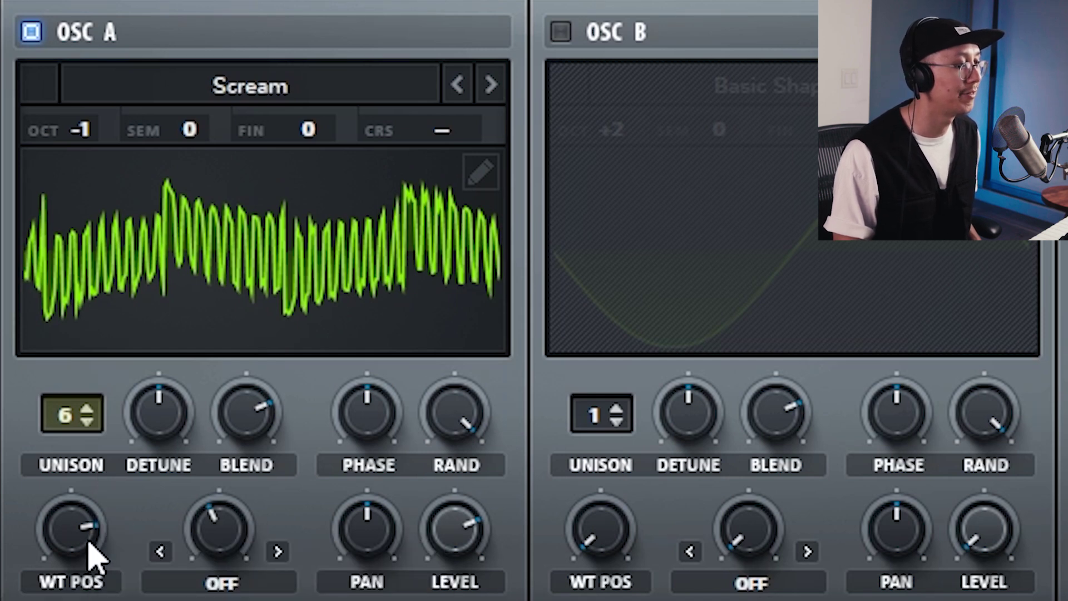
pyautogui.moveTo(95, 553)
pyautogui.mouseDown()
pyautogui.moveTo(95, 600)
pyautogui.moveTo(95, 545)
pyautogui.mouseUp()
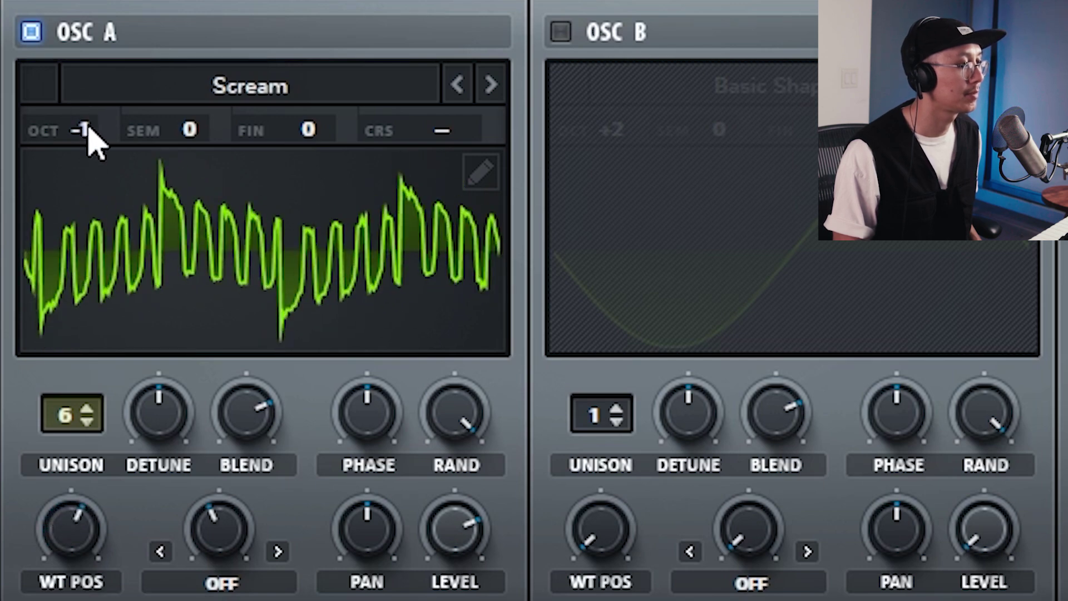
# Step: Load the Digital wavetable Evolution in Osc A and set its WT position to about three-quarters
pyautogui.click(64, 100)
pyautogui.moveTo(205, 175)
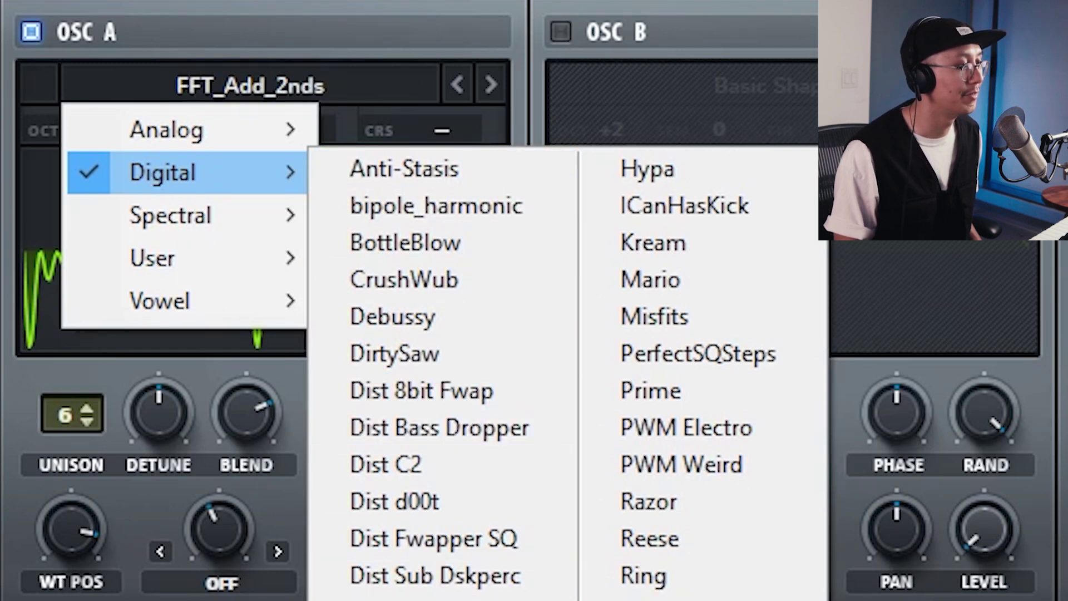
pyautogui.click(389, 598)
pyautogui.moveTo(63, 531)
pyautogui.mouseDown()
pyautogui.moveTo(60, 577)
pyautogui.moveTo(62, 526)
pyautogui.mouseUp()
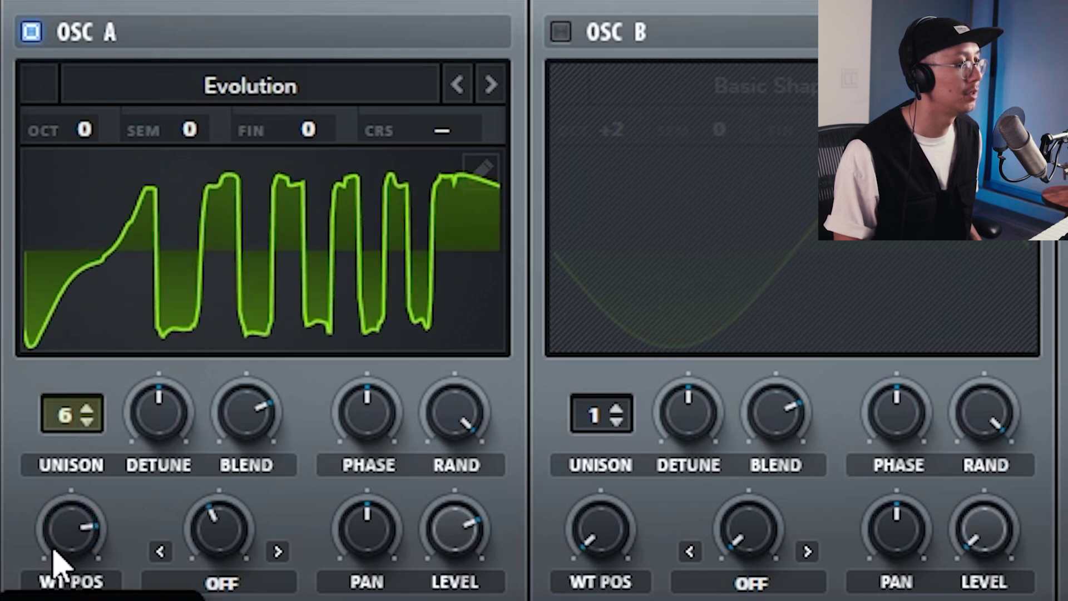
# Step: Keep Osc A's octave at 0, raise its unison to 9 voices and readjust the WT position to about three-quarters
pyautogui.moveTo(85, 130); pyautogui.dragTo(94, 112)
pyautogui.moveTo(78, 520); pyautogui.dragTo(78, 336)
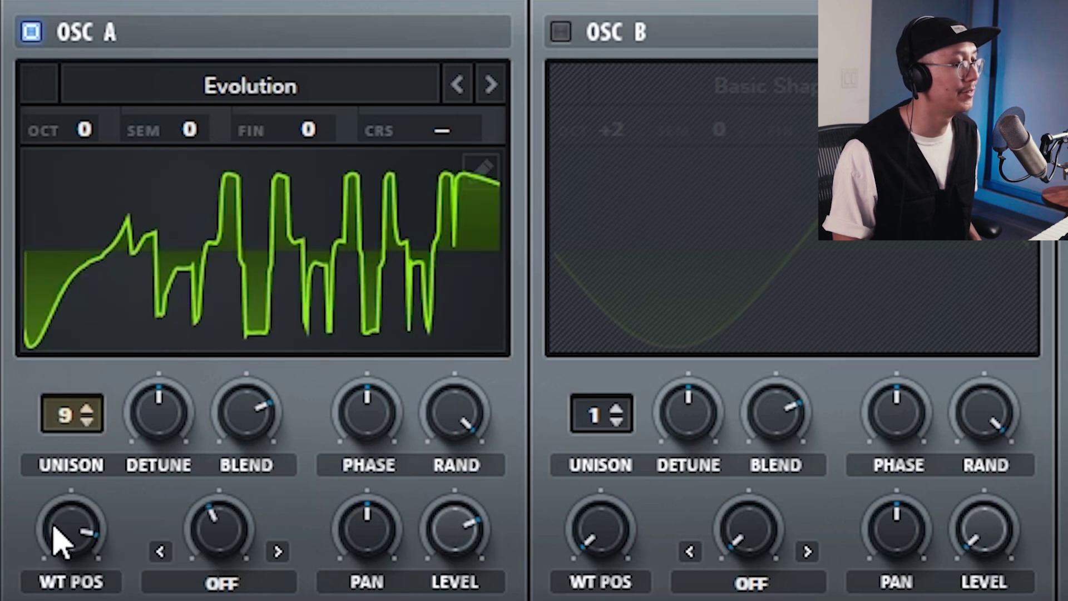
pyautogui.moveTo(64, 539); pyautogui.dragTo(80, 581)
# Step: Try the Digital wavetable Debussy in Osc A, switch to CrushWub and raise the WT position close to maximum
pyautogui.click(83, 89)
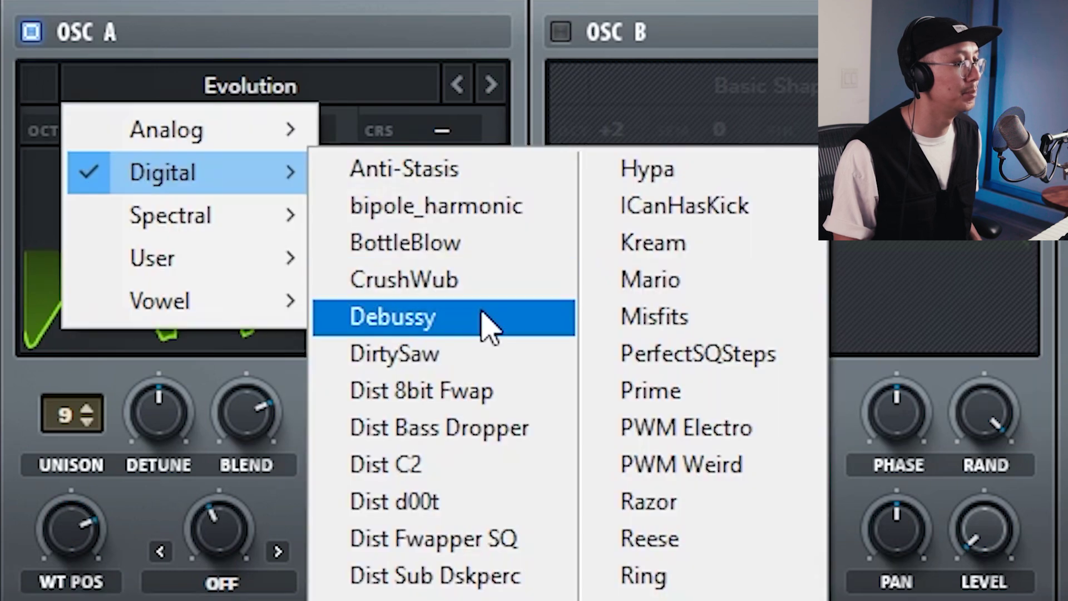
pyautogui.click(489, 327)
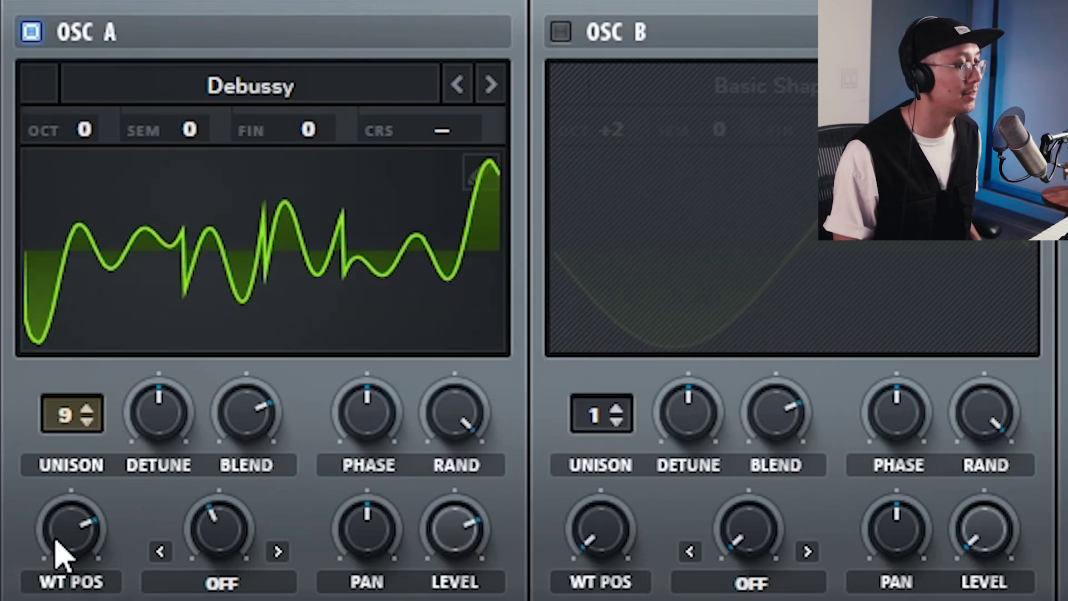
pyautogui.moveTo(60, 501); pyautogui.dragTo(60, 559)
pyautogui.moveTo(11, 600); pyautogui.dragTo(14, 525)
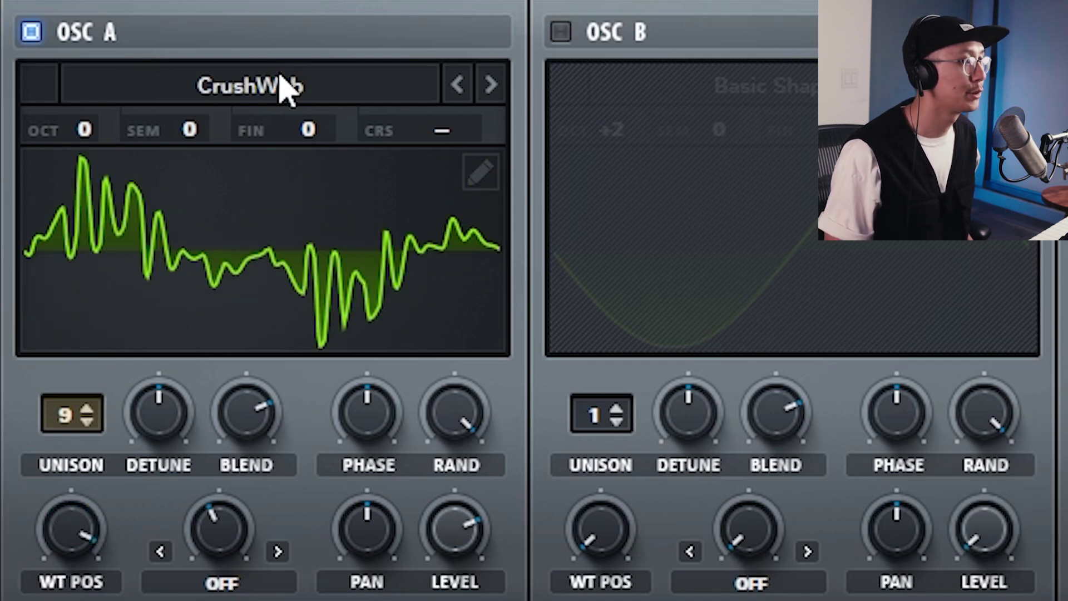
# Step: Readjust Osc A's WT position on the CrushWub wavetable, lowering it and raising it again to about three-quarters
pyautogui.moveTo(97, 526); pyautogui.dragTo(98, 573)
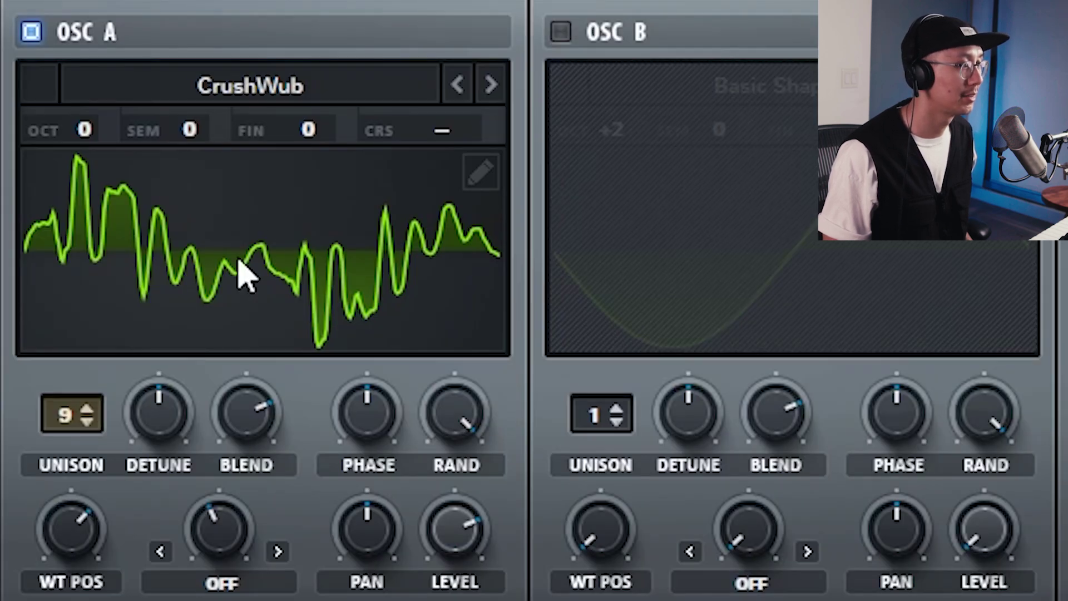
pyautogui.moveTo(114, 542); pyautogui.dragTo(100, 489)
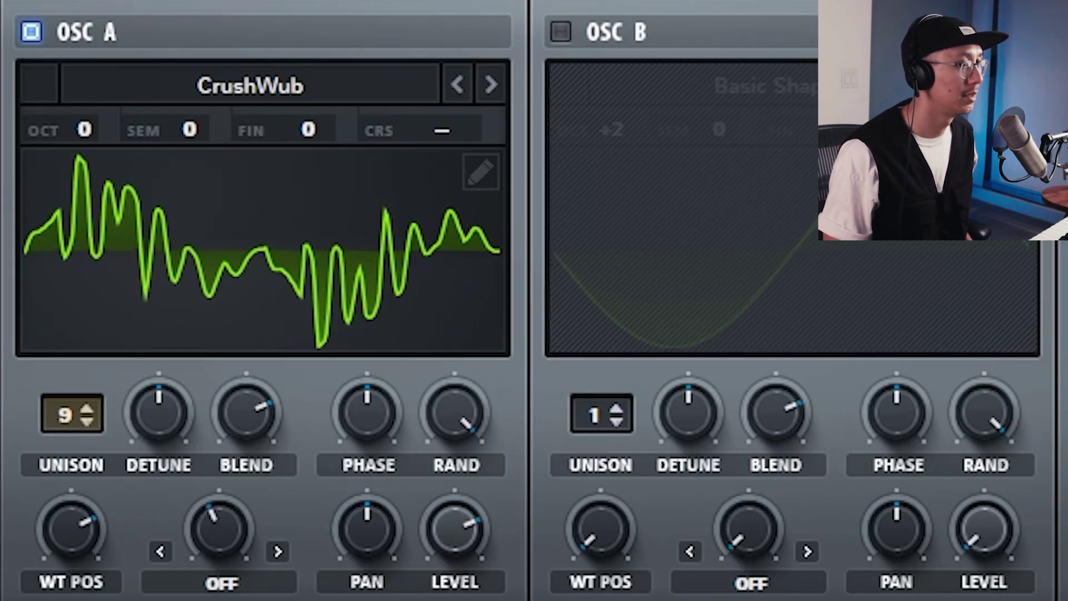
pyautogui.moveTo(53, 522); pyautogui.dragTo(67, 462)
pyautogui.moveTo(73, 551); pyautogui.dragTo(62, 497)
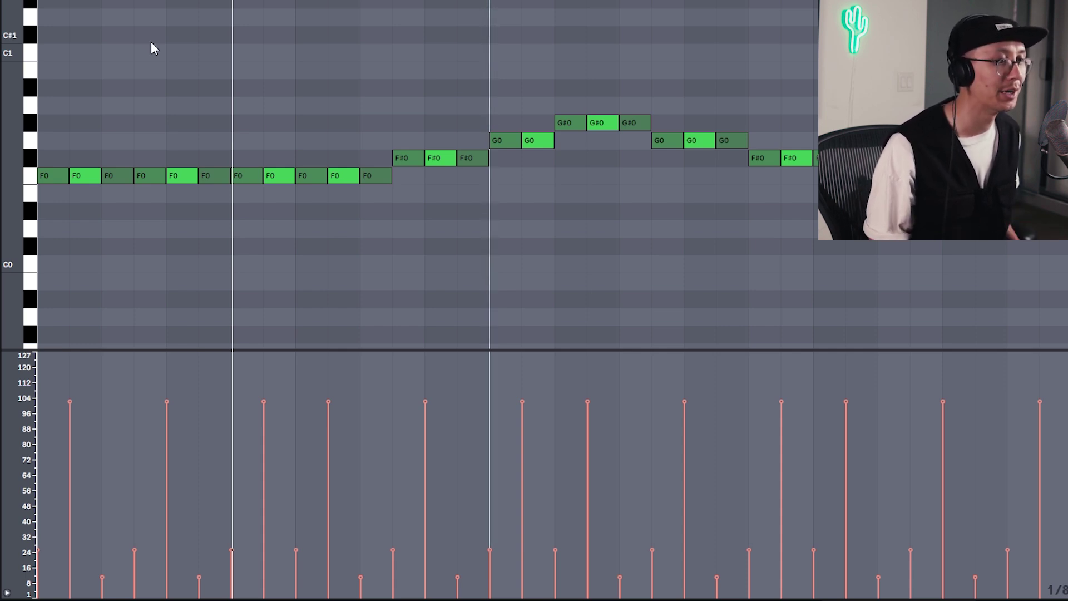
# Step: Audition the accented bass patterns rising from F0 and examine the ascending sliced-sample MIDI pattern
pyautogui.press('space')
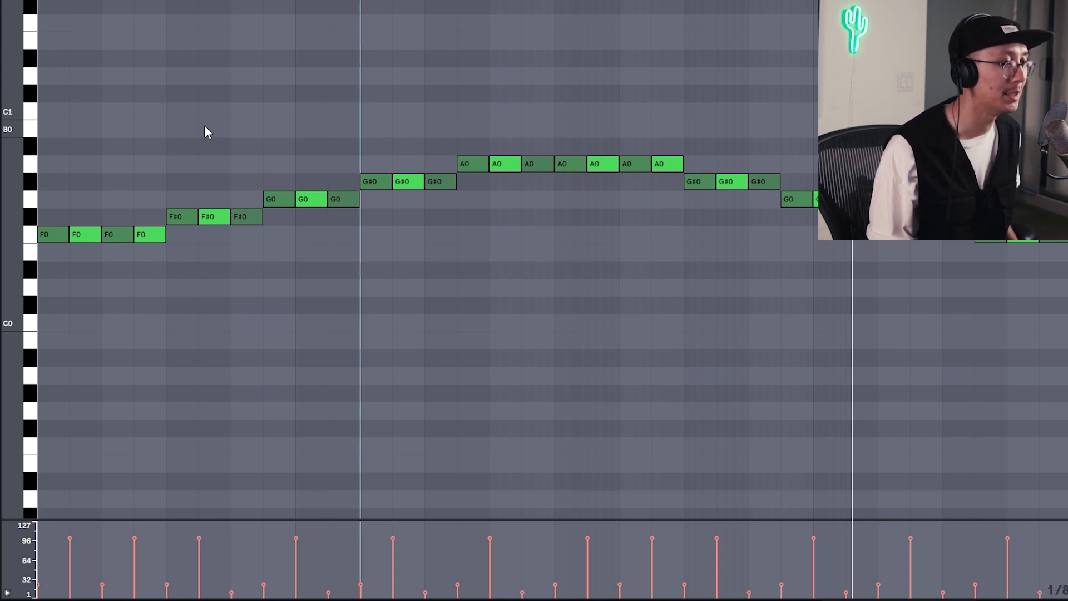
pyautogui.press('space')
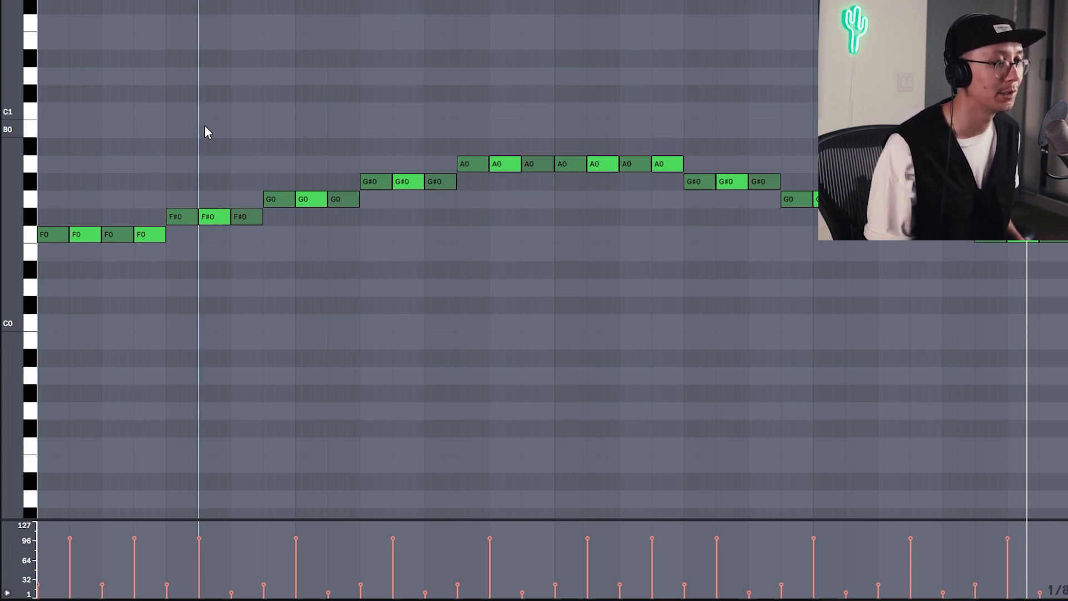
pyautogui.press('space')
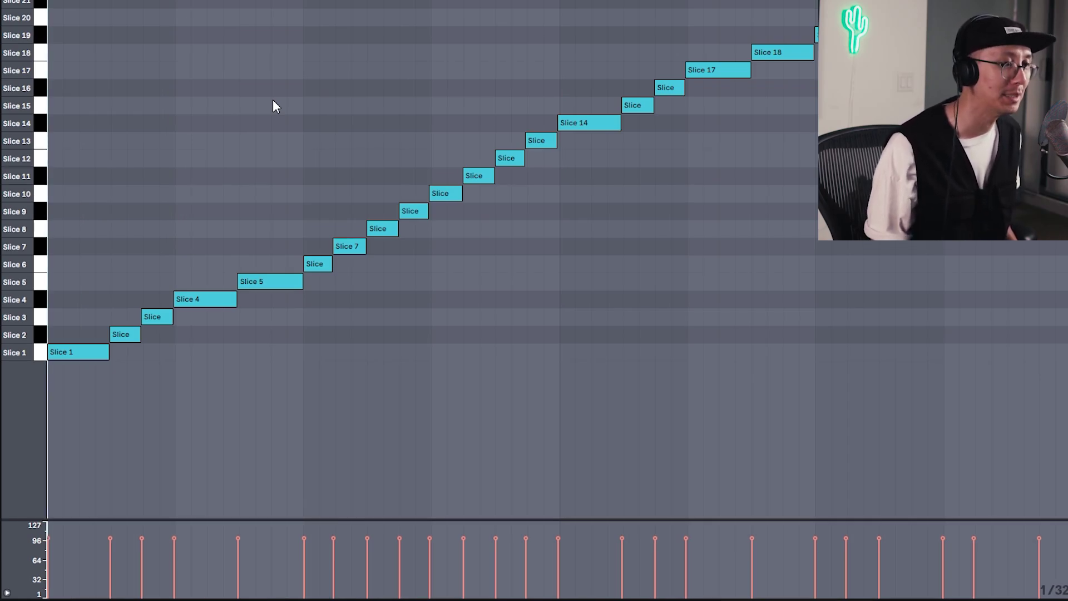
pyautogui.press('space')
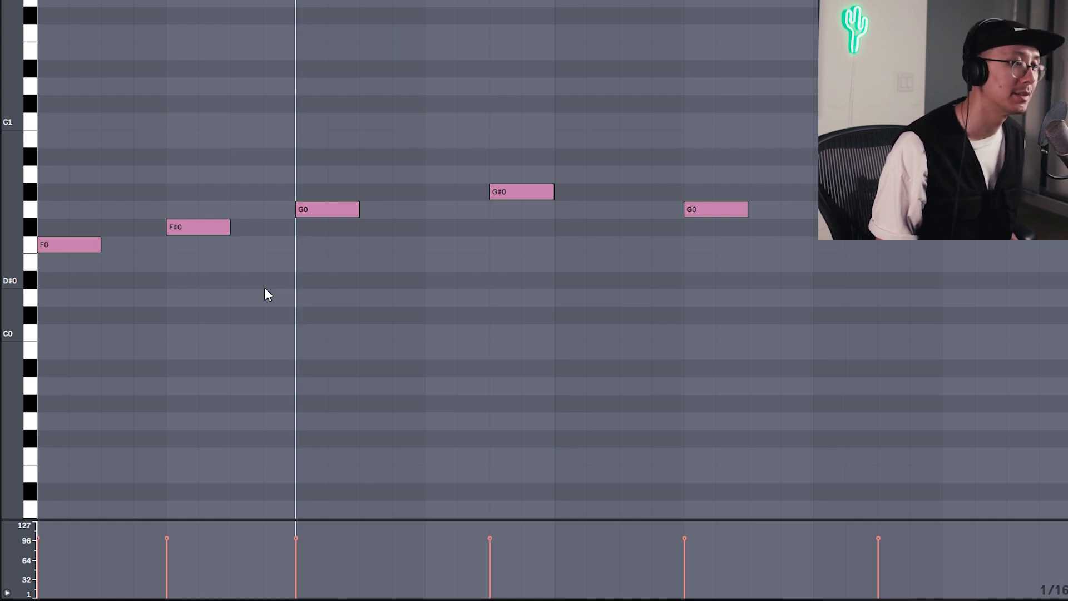
# Step: Widen the note grid to 1/8 and audition the accented bass pattern of longer notes between F0 and G#0
pyautogui.hotkey('ctrl', '2')
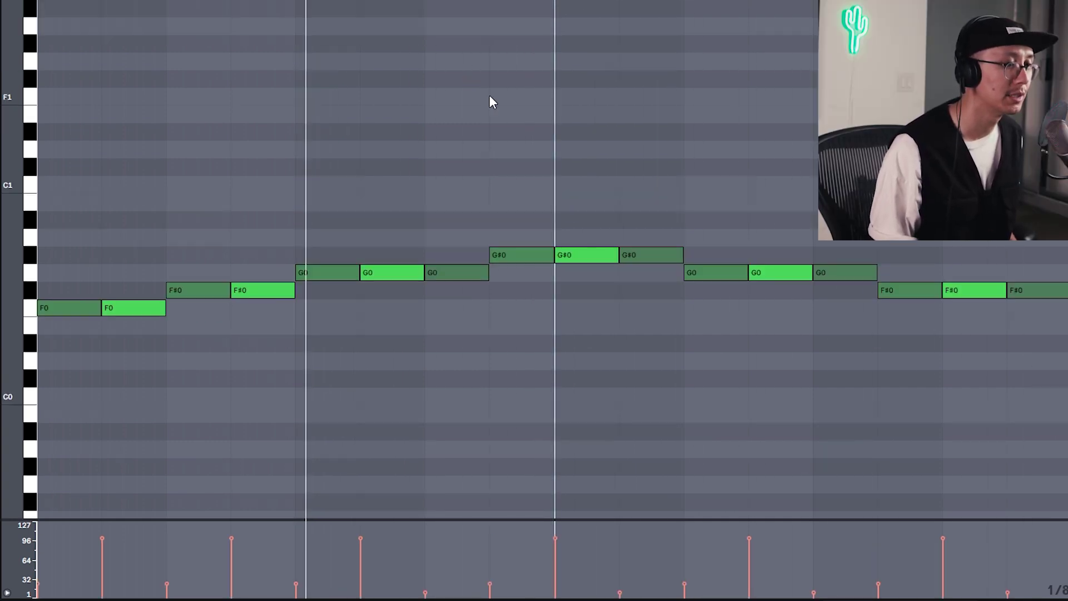
pyautogui.press('space')
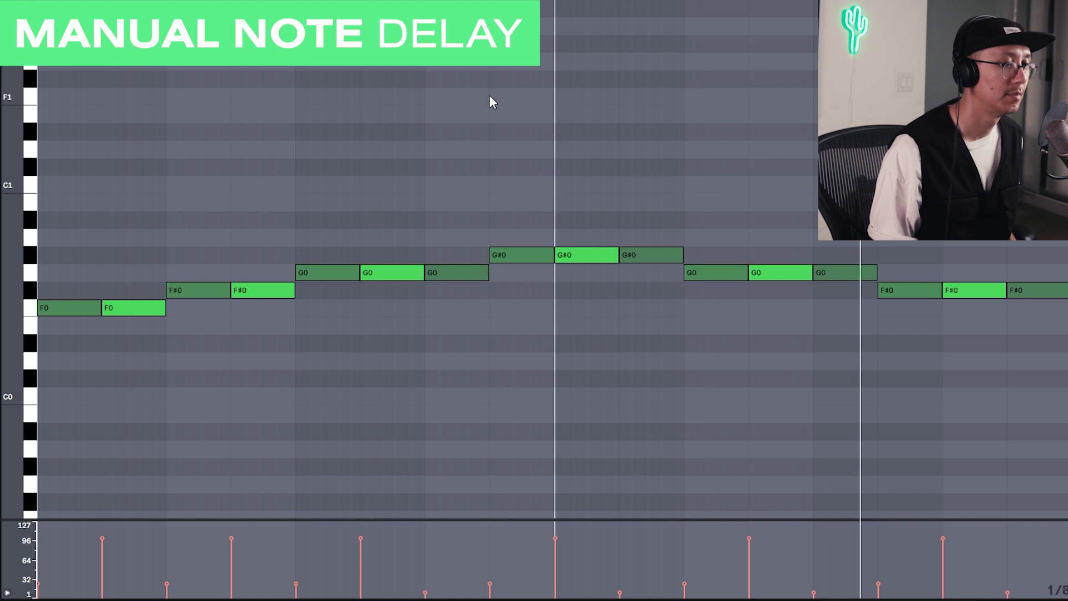
pyautogui.press('space')
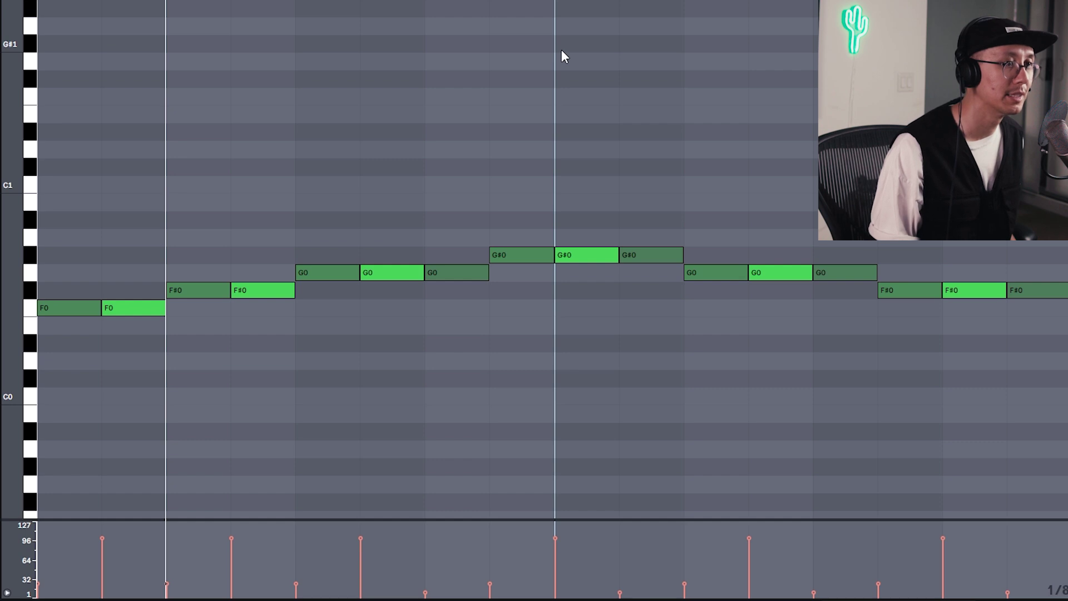
pyautogui.press('space')
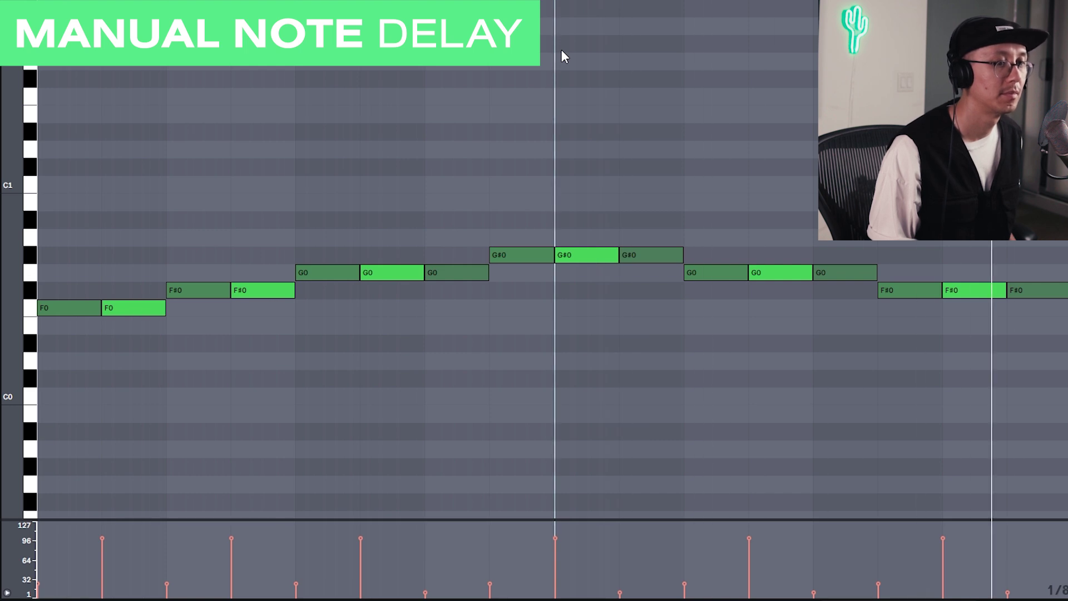
pyautogui.press('space')
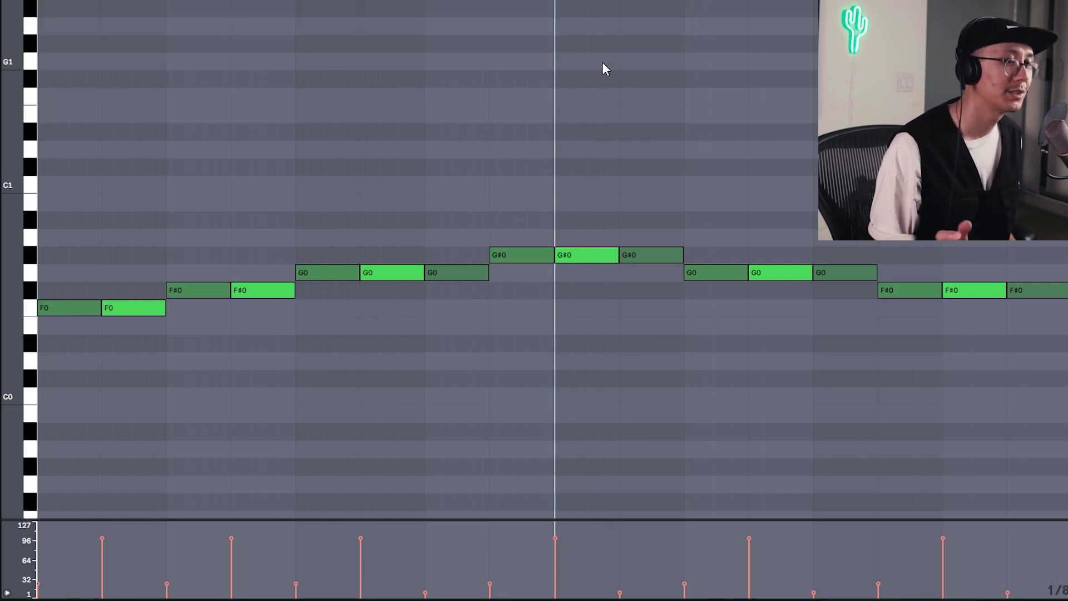